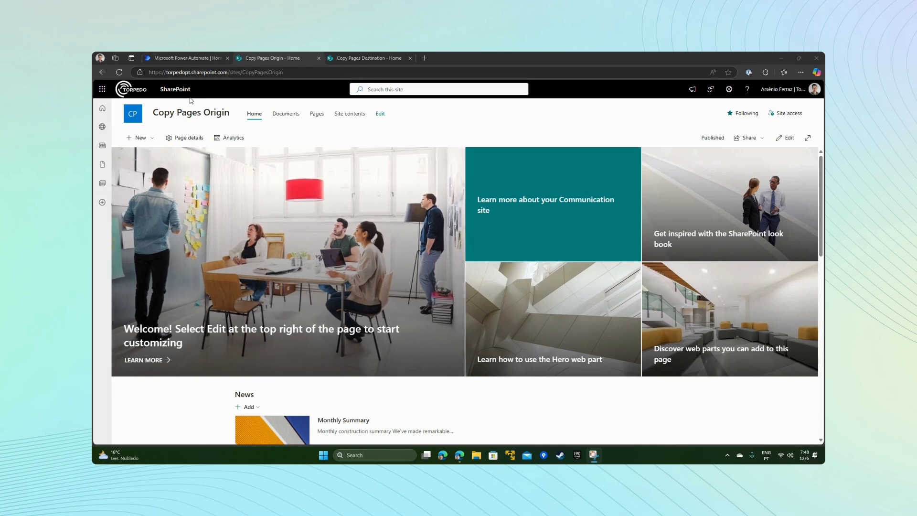
# Step: In Power Automate, create an instant cloud flow named "Copy pages" with SharePoint's "For a selected file" trigger
pyautogui.click(177, 58)
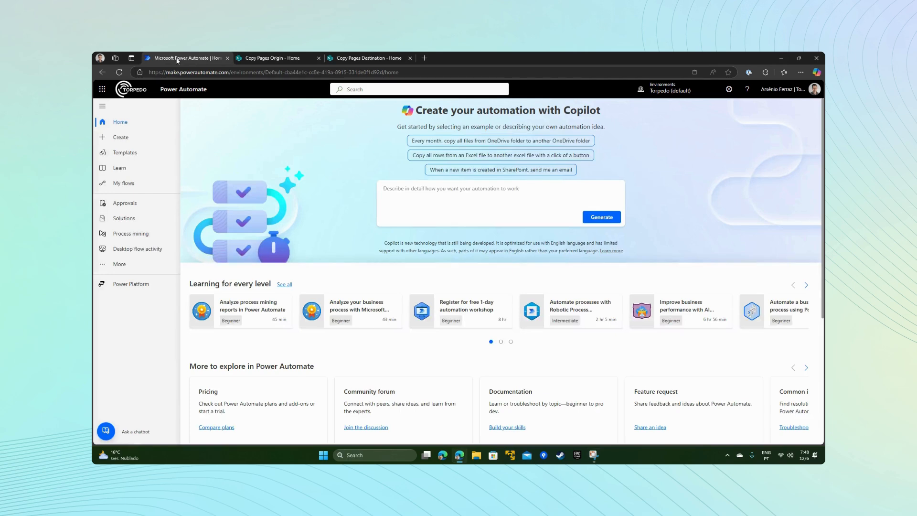
pyautogui.click(119, 141)
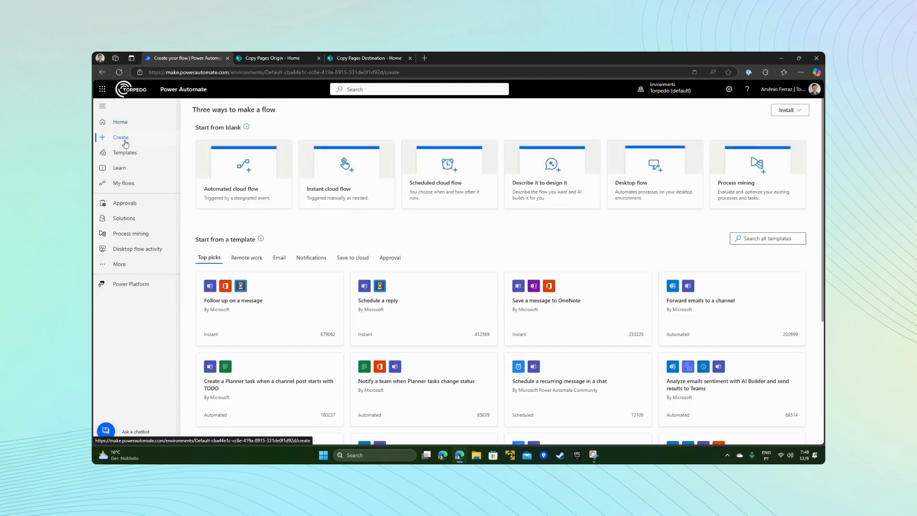
pyautogui.click(347, 178)
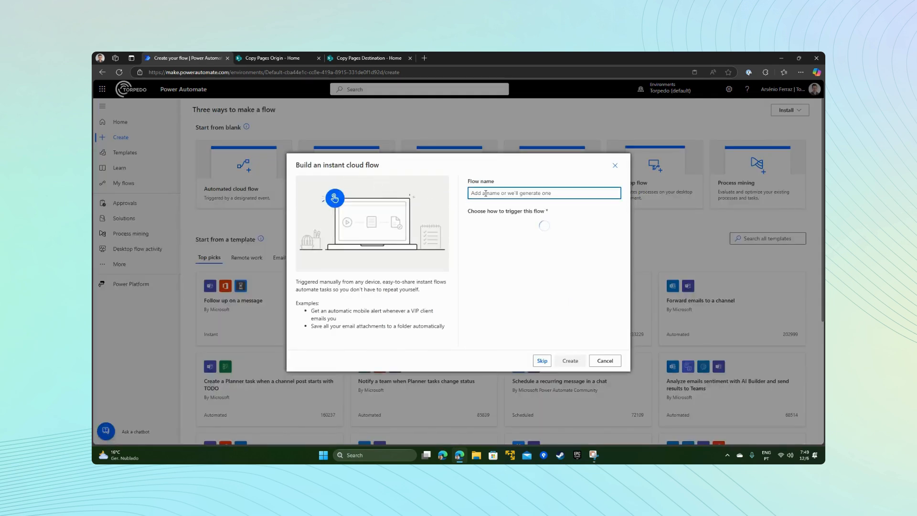
pyautogui.write('Copy pages')
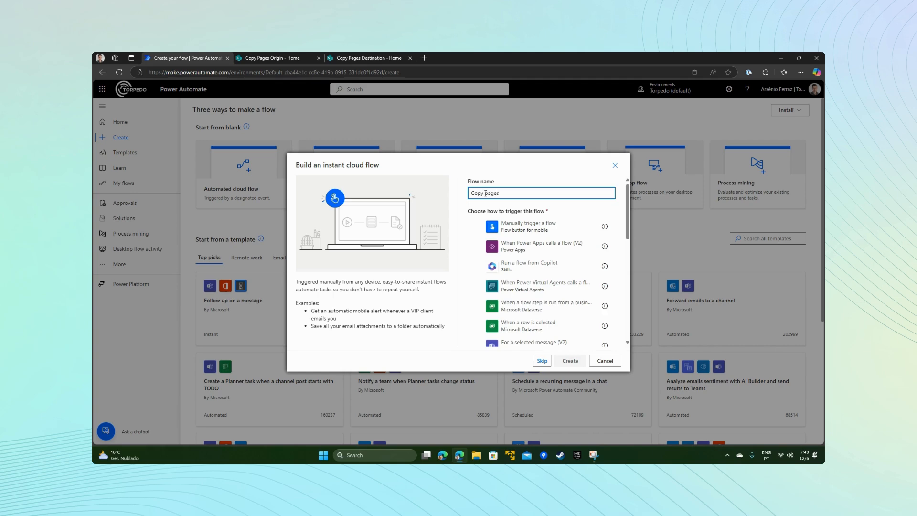
pyautogui.scroll(-3, 545, 267)
pyautogui.scroll(-5, 547, 280)
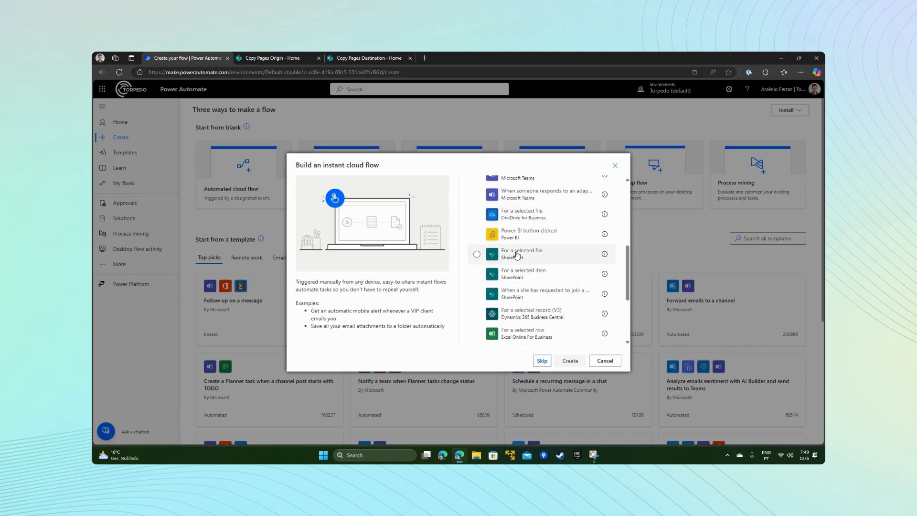
pyautogui.click(516, 255)
pyautogui.click(571, 363)
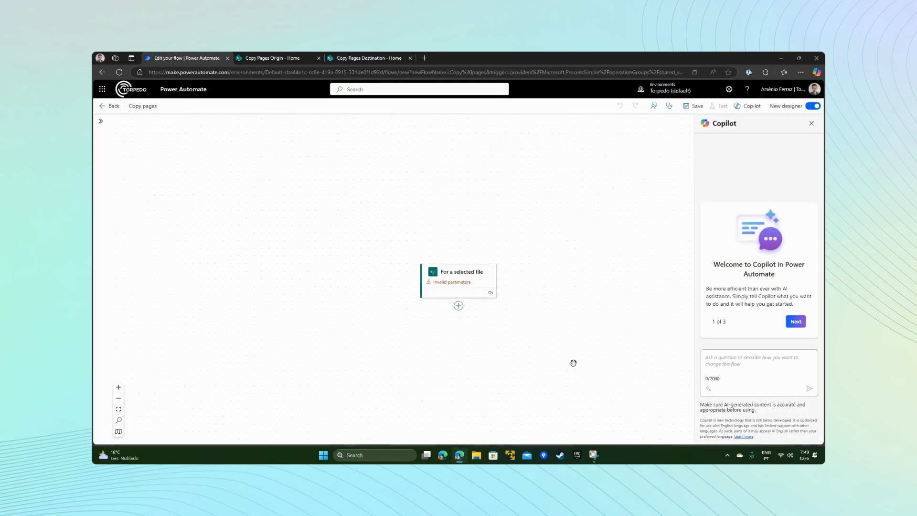
pyautogui.click(464, 272)
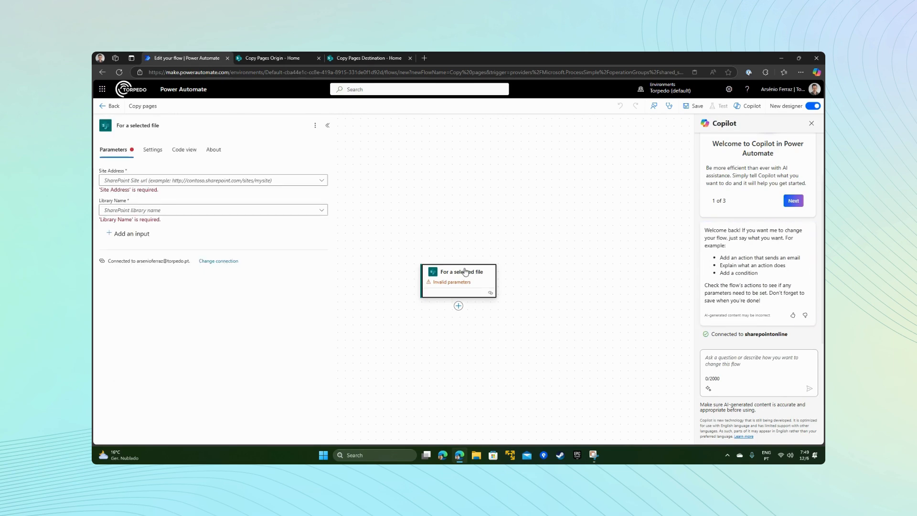
pyautogui.click(292, 58)
pyautogui.click(305, 74)
pyautogui.hotkey('ctrl', 'c')
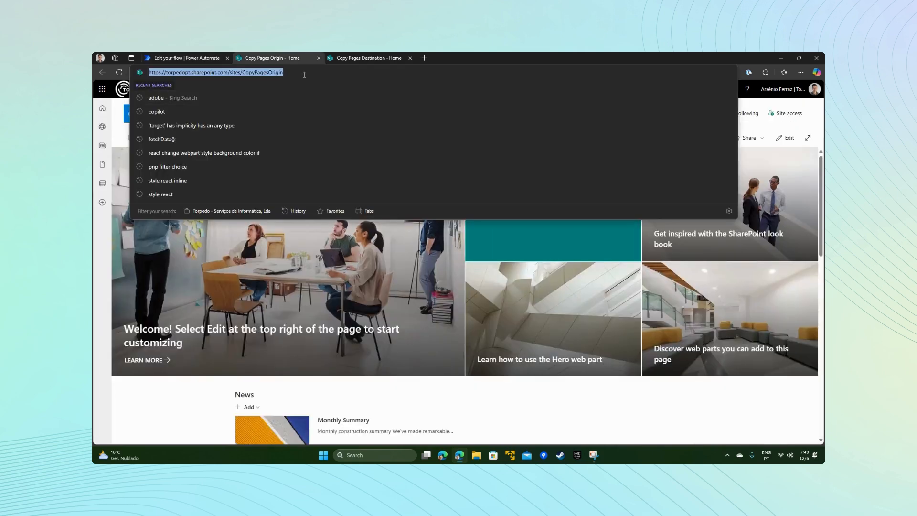
pyautogui.click(208, 58)
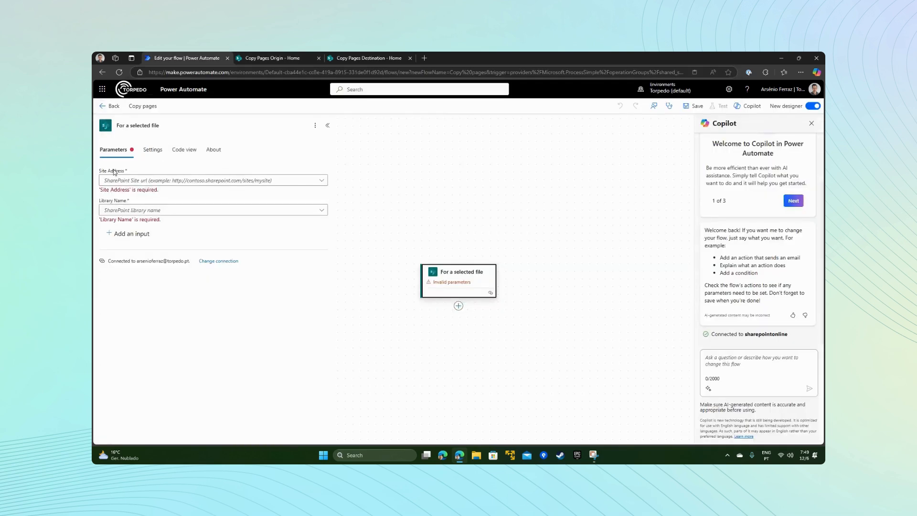
pyautogui.click(321, 181)
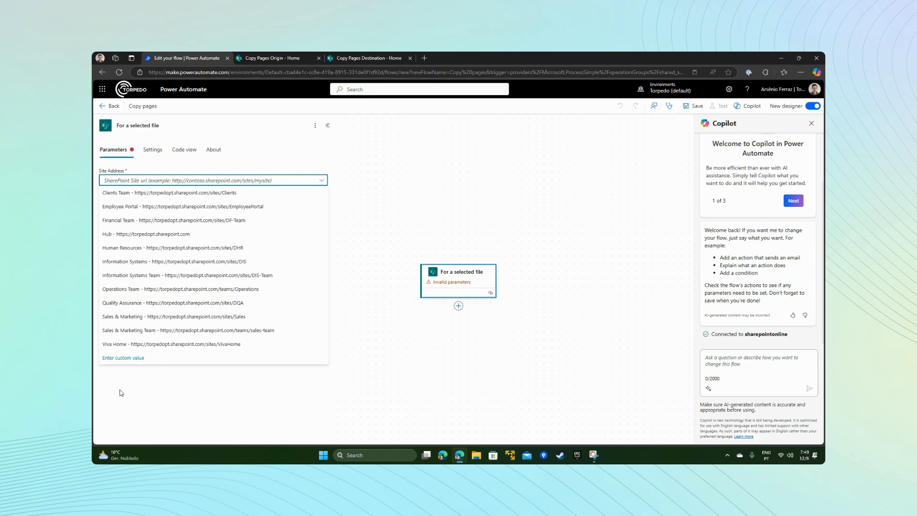
pyautogui.click(129, 361)
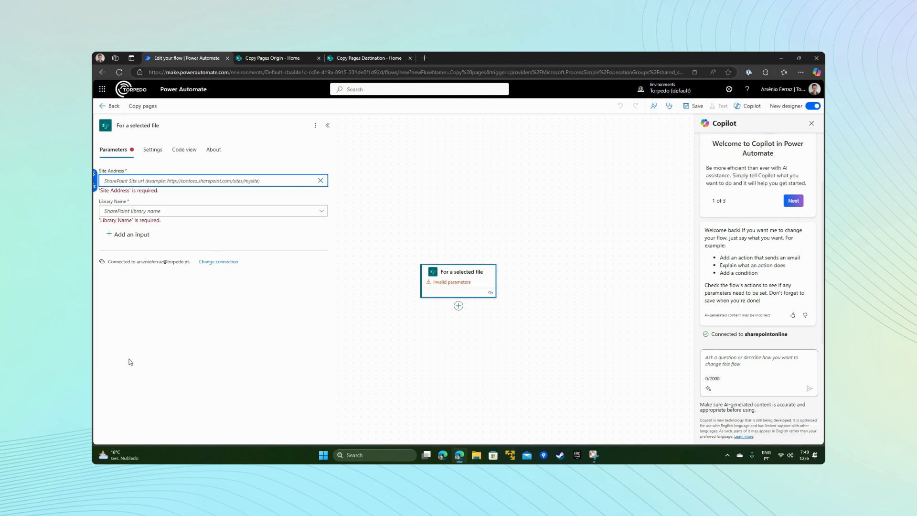
pyautogui.hotkey('ctrl', 'v')
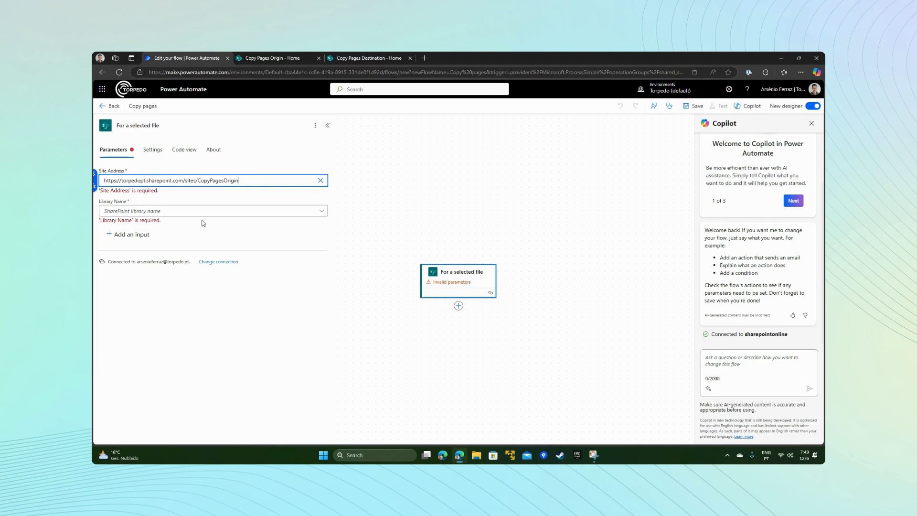
# Step: Copy the Site Pages library's list ID from the address of its settings page on the Copy Pages Origin SharePoint site
pyautogui.click(260, 205)
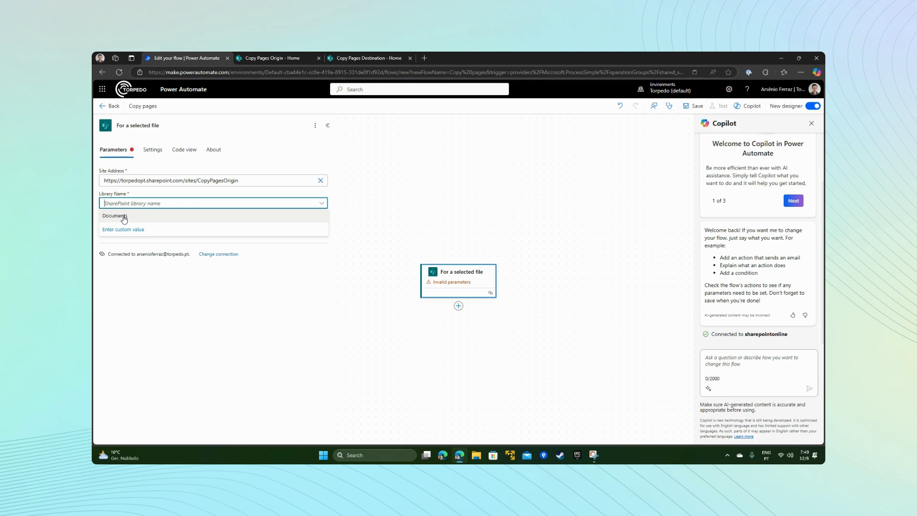
pyautogui.click(357, 185)
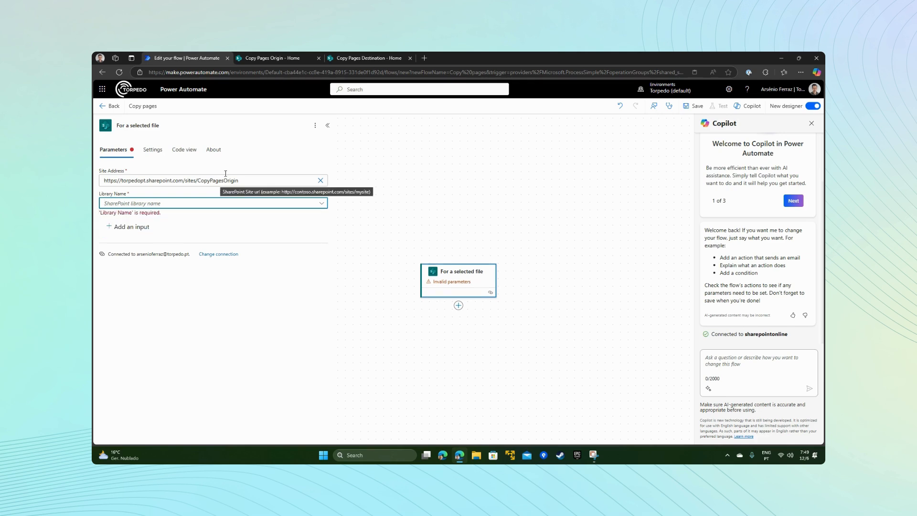
pyautogui.click(270, 59)
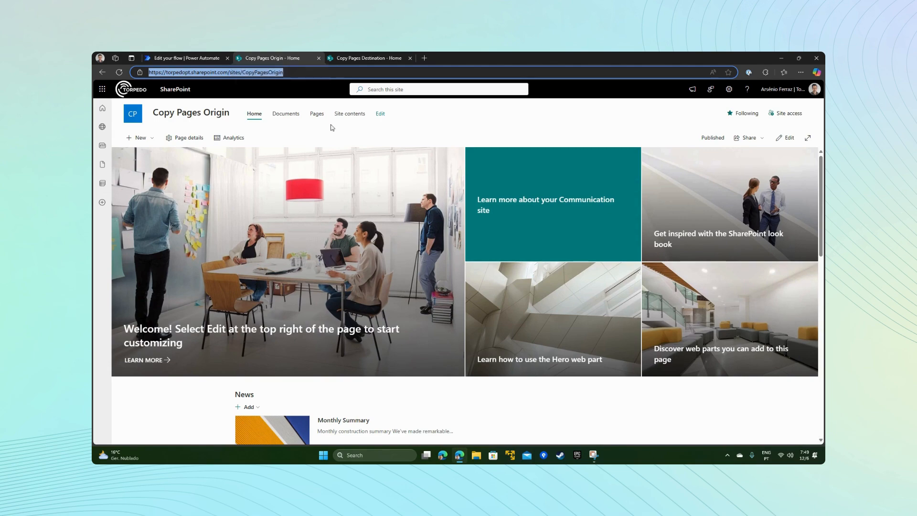
pyautogui.click(350, 118)
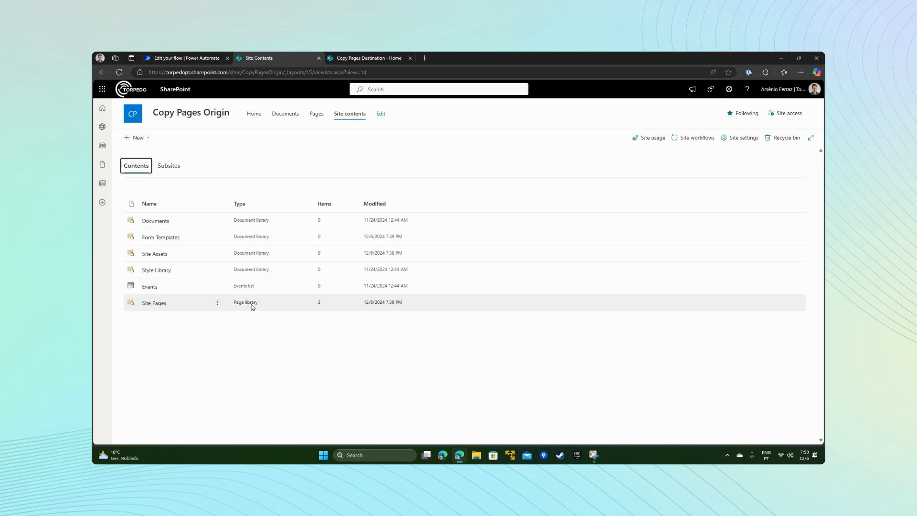
pyautogui.click(218, 306)
pyautogui.click(224, 331)
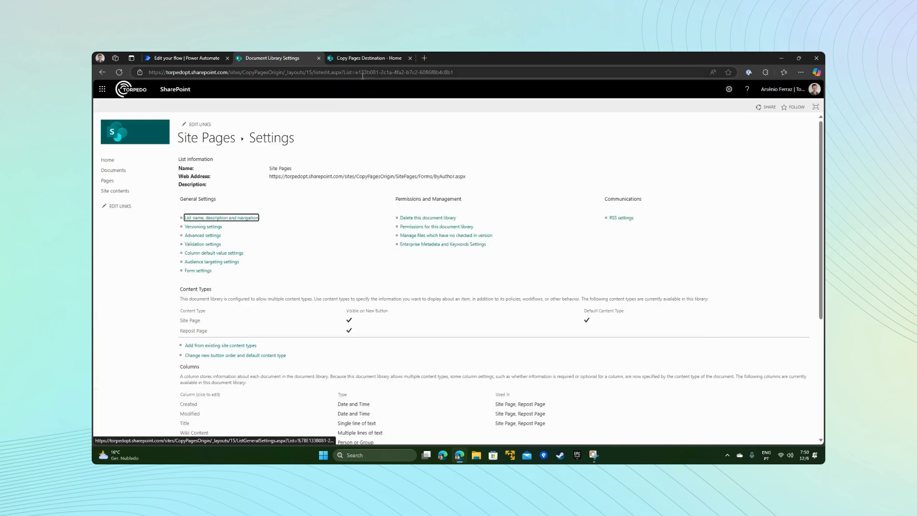
pyautogui.moveTo(356, 72); pyautogui.dragTo(466, 70)
pyautogui.hotkey('ctrl', 'c')
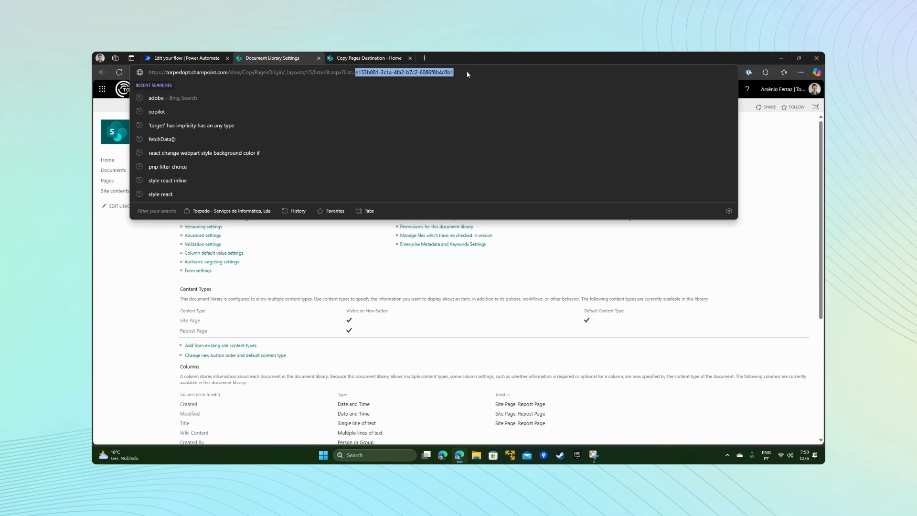
# Step: In the Power Automate flow, set the trigger's Library Name to the custom value e133b081-2c1a-4fa2-b7c2-6086f8b4c8b1
pyautogui.click(205, 59)
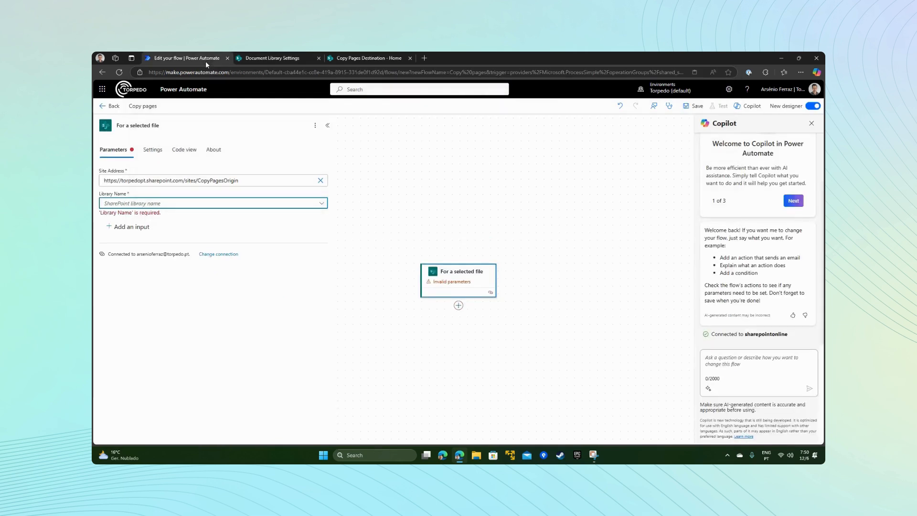
pyautogui.click(120, 205)
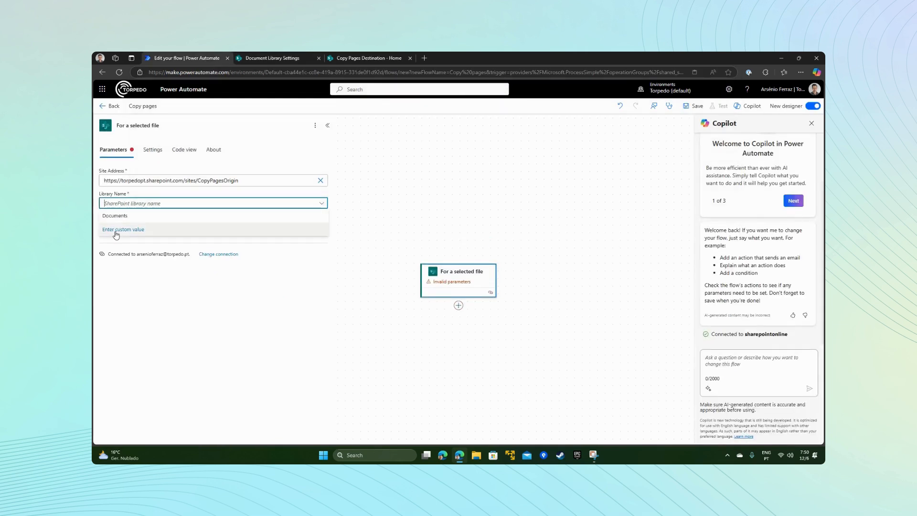
pyautogui.click(119, 233)
pyautogui.hotkey('ctrl', 'v')
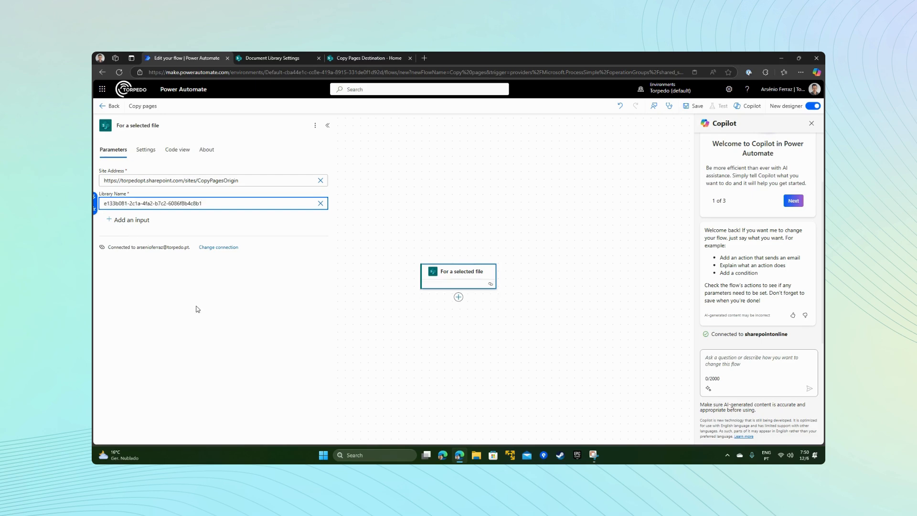
# Step: Add a text input named "Destination" to the trigger with the prompt "Please enter the destination site url"
pyautogui.click(125, 225)
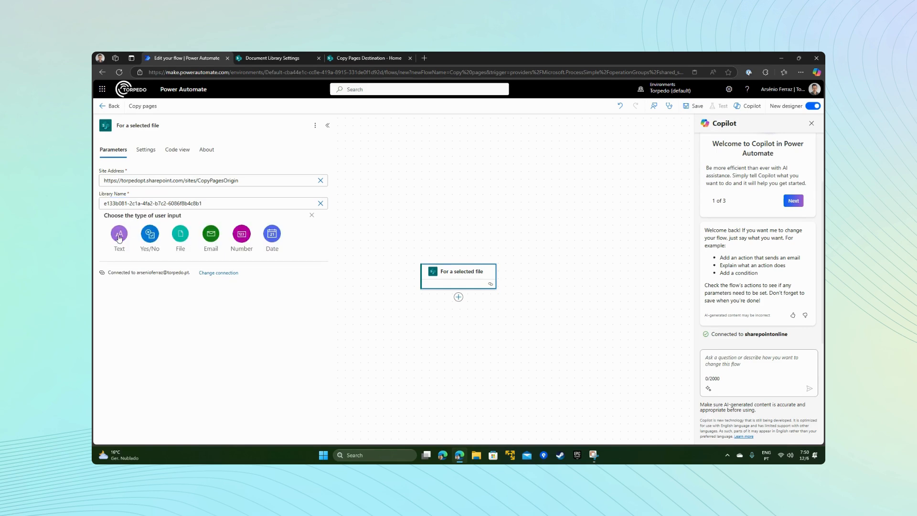
pyautogui.click(119, 236)
pyautogui.moveTo(138, 218); pyautogui.dragTo(106, 221)
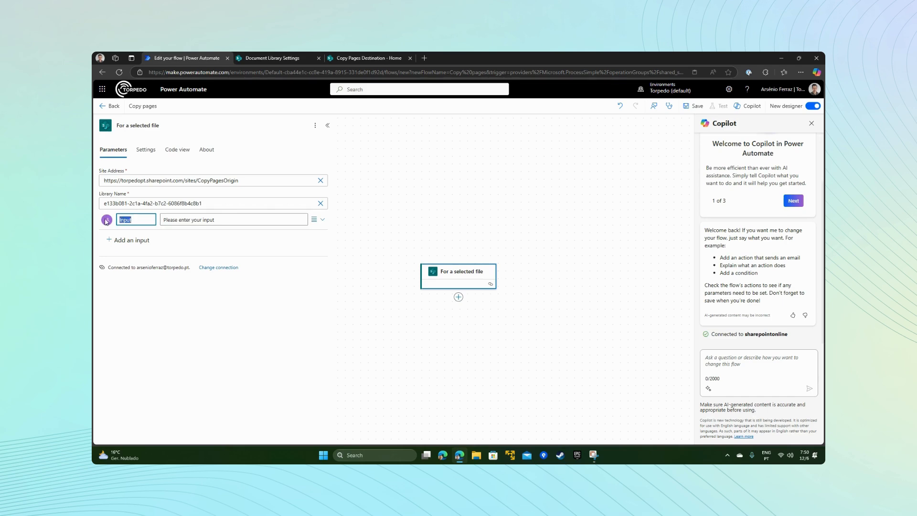
pyautogui.write('Destination')
pyautogui.click(230, 219)
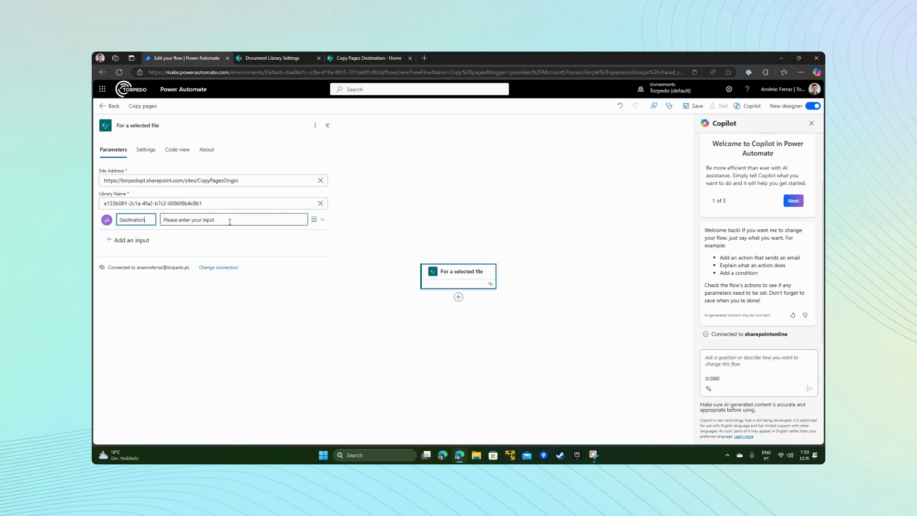
pyautogui.moveTo(231, 219); pyautogui.dragTo(158, 216)
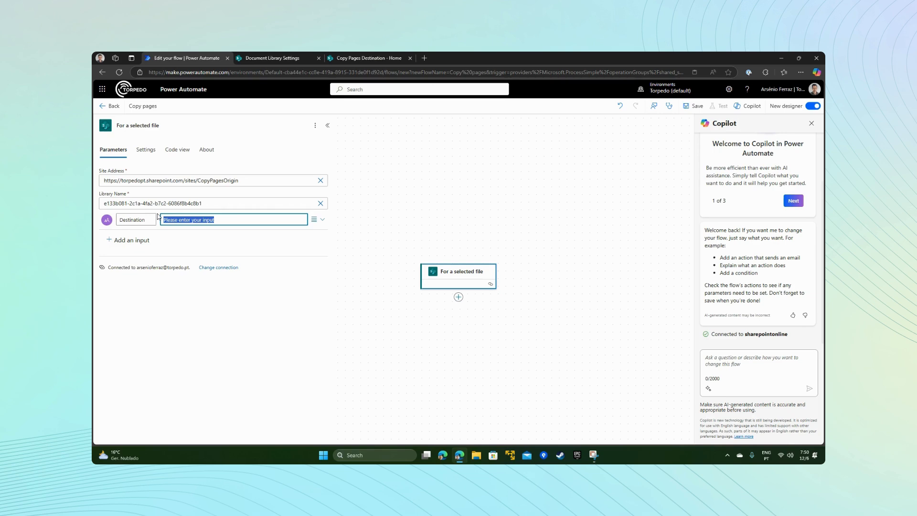
pyautogui.write('Please enter the destination site url')
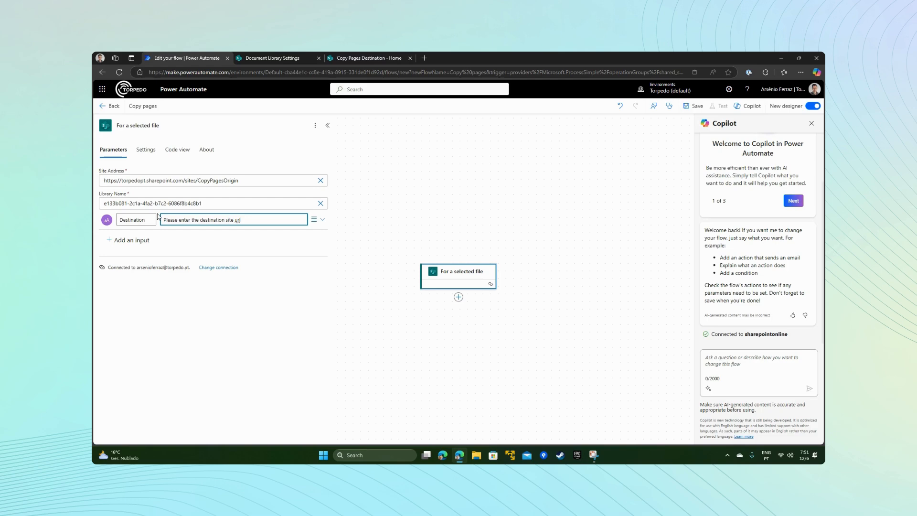
pyautogui.click(328, 126)
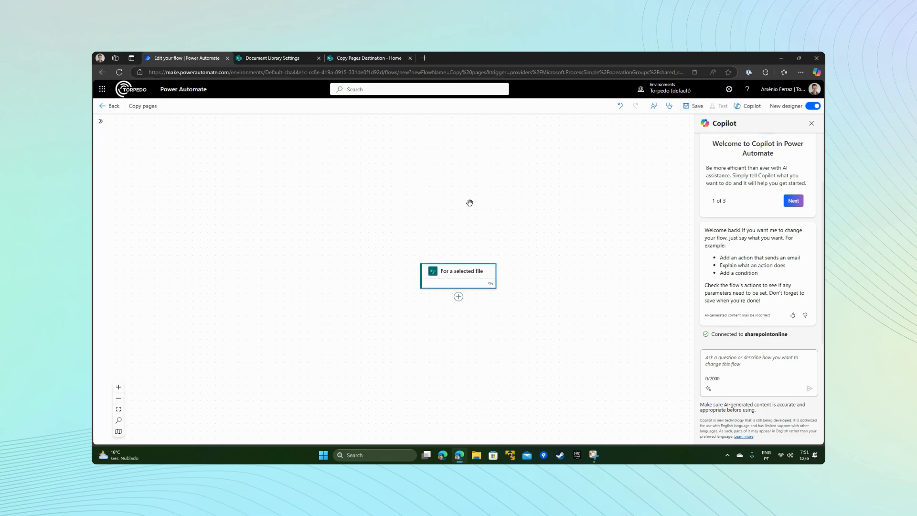
# Step: Add SharePoint's "Get file properties" action below the "For a selected file" trigger
pyautogui.click(458, 300)
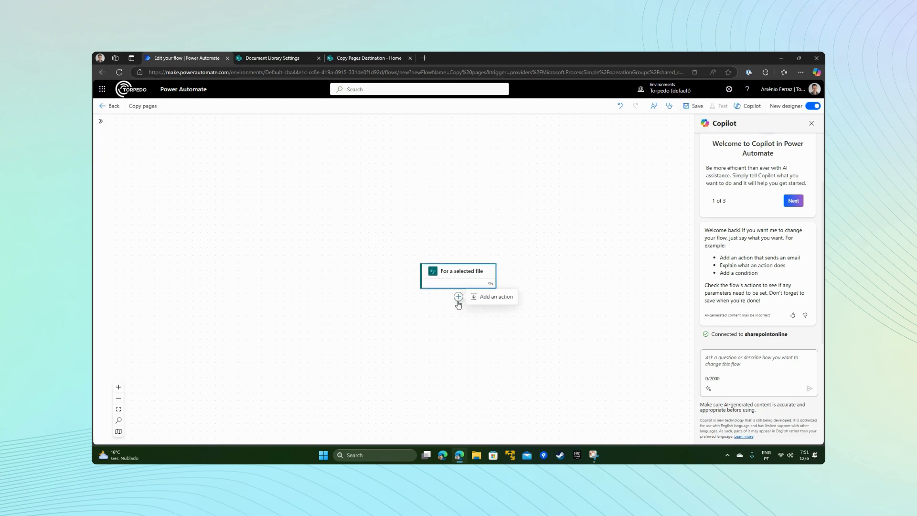
pyautogui.click(489, 297)
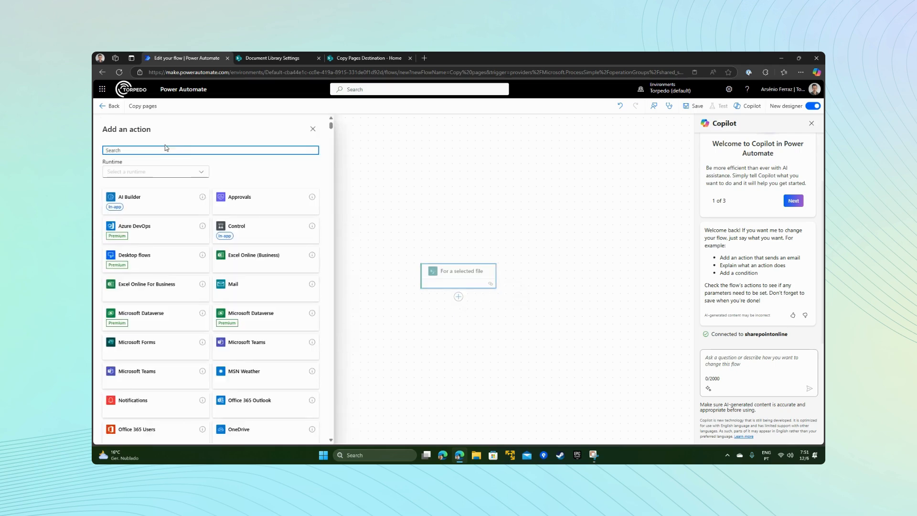
pyautogui.write('get f')
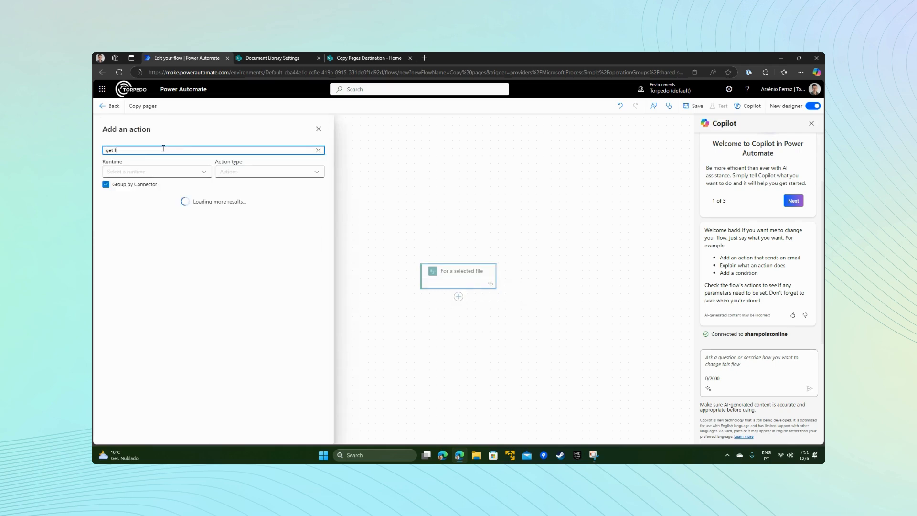
pyautogui.write('ile properties')
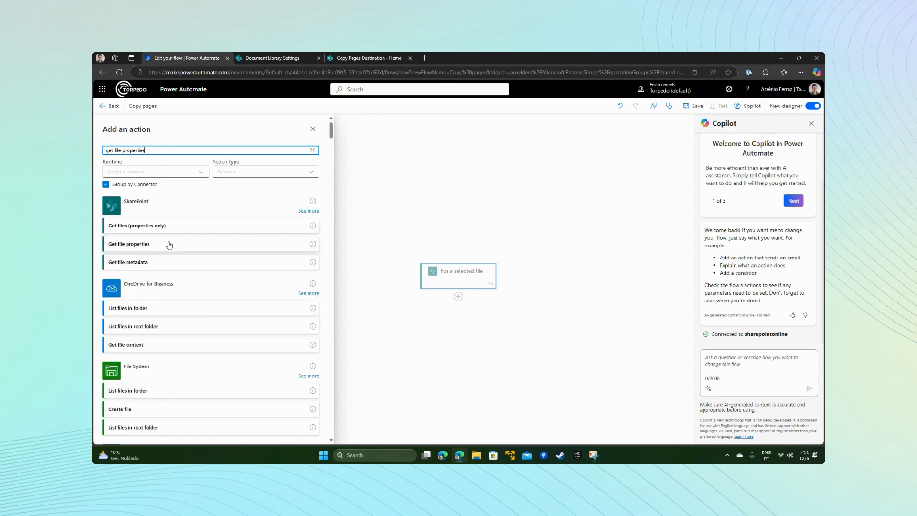
pyautogui.click(115, 245)
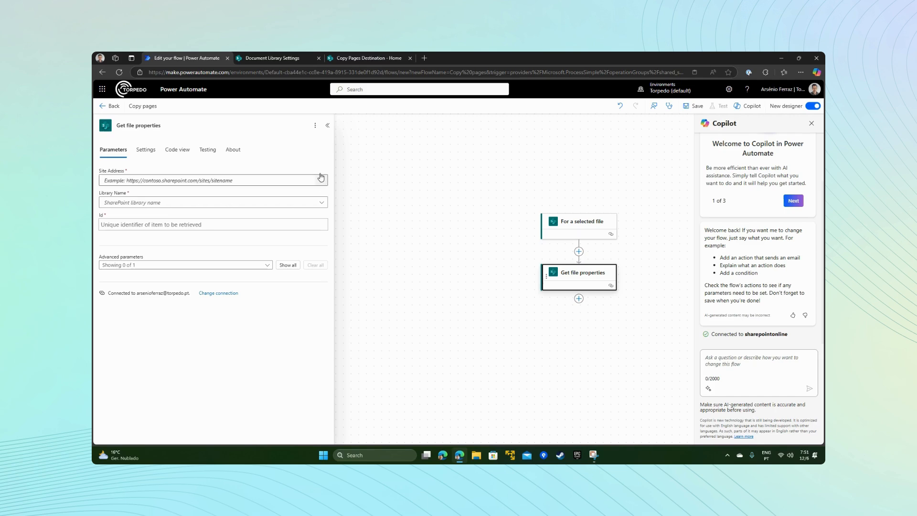
pyautogui.click(273, 58)
pyautogui.moveTo(283, 72); pyautogui.dragTo(148, 74)
pyautogui.hotkey('ctrl', 'c')
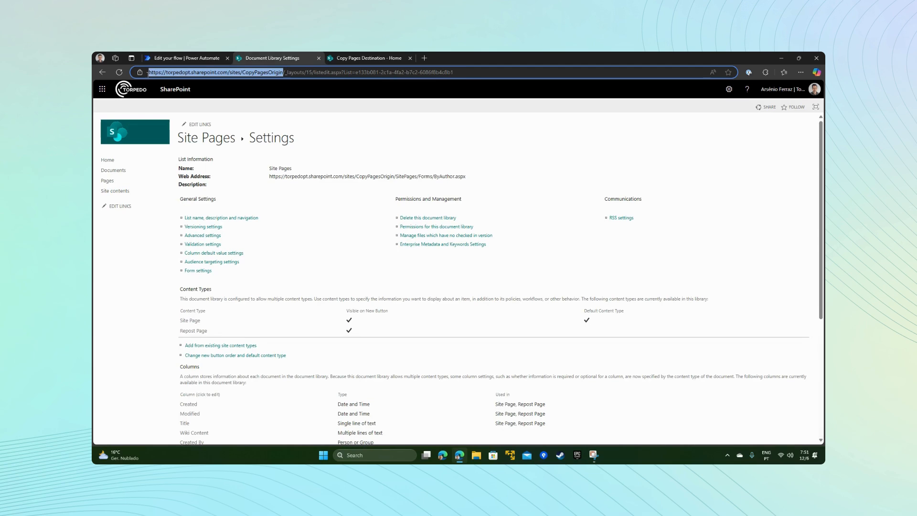
pyautogui.click(182, 60)
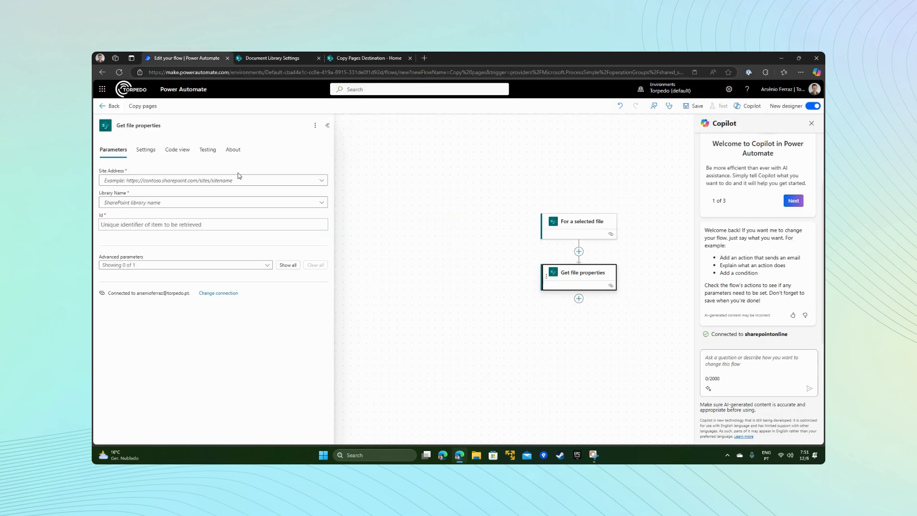
pyautogui.click(321, 181)
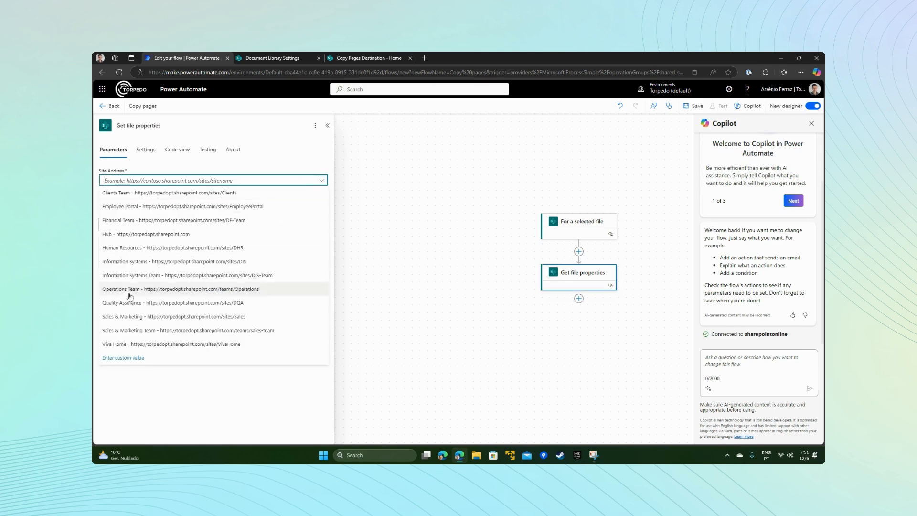
pyautogui.click(120, 358)
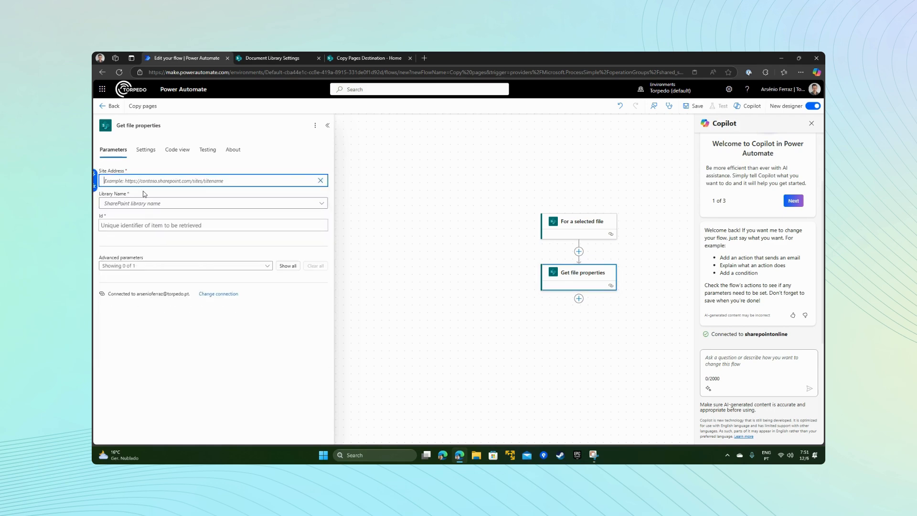
pyautogui.hotkey('ctrl', 'v')
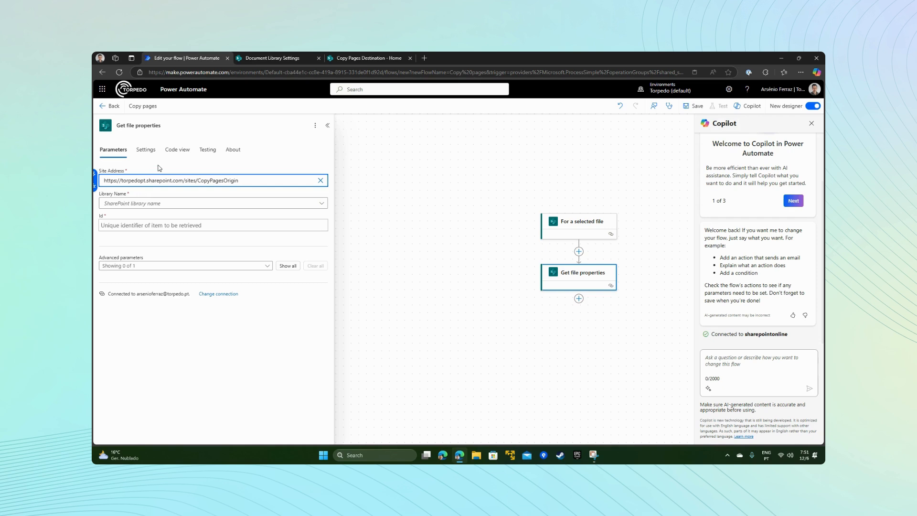
# Step: Set the Library Name of "Get file properties" to the custom value e133b081-2c1a-4fa2-b7c2-6086f8b4c8b1, copied from the library settings address
pyautogui.click(153, 205)
pyautogui.click(152, 205)
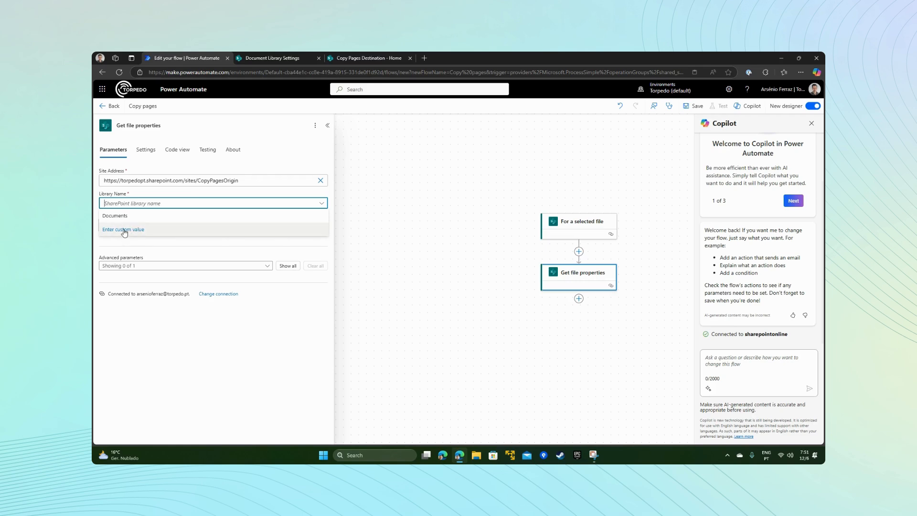
pyautogui.click(124, 231)
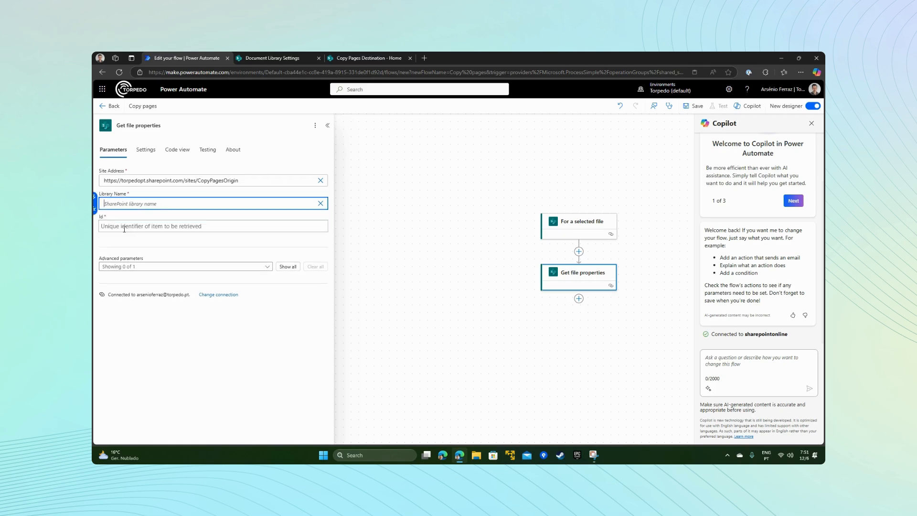
pyautogui.click(274, 60)
pyautogui.moveTo(149, 72); pyautogui.dragTo(284, 72)
pyautogui.moveTo(355, 72); pyautogui.dragTo(483, 72)
pyautogui.hotkey('ctrl', 'c')
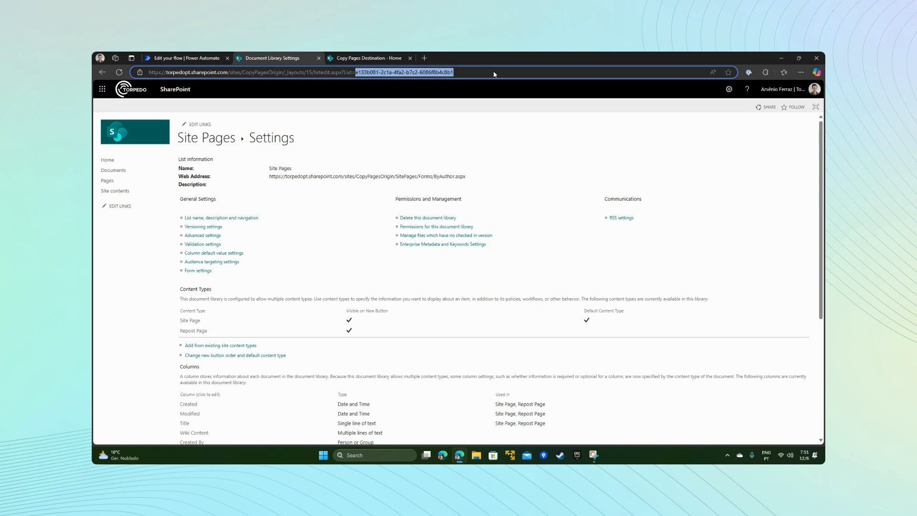
pyautogui.click(186, 59)
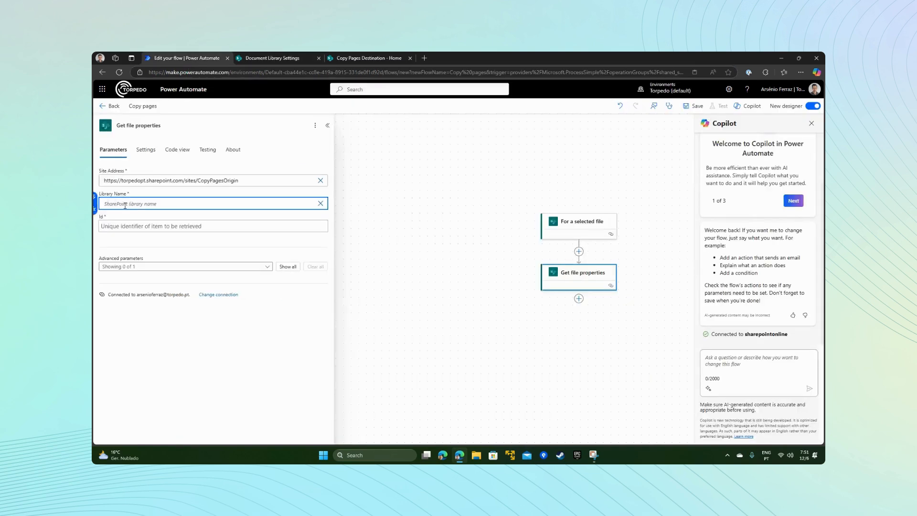
pyautogui.hotkey('ctrl', 'v')
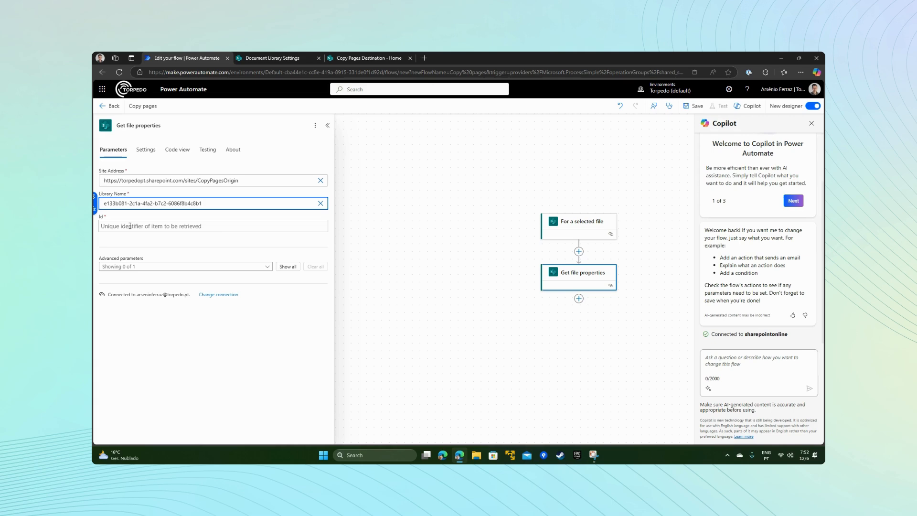
# Step: Set the Id of "Get file properties" to the trigger's dynamic ID (File Identifier) and collapse the action's settings
pyautogui.click(110, 226)
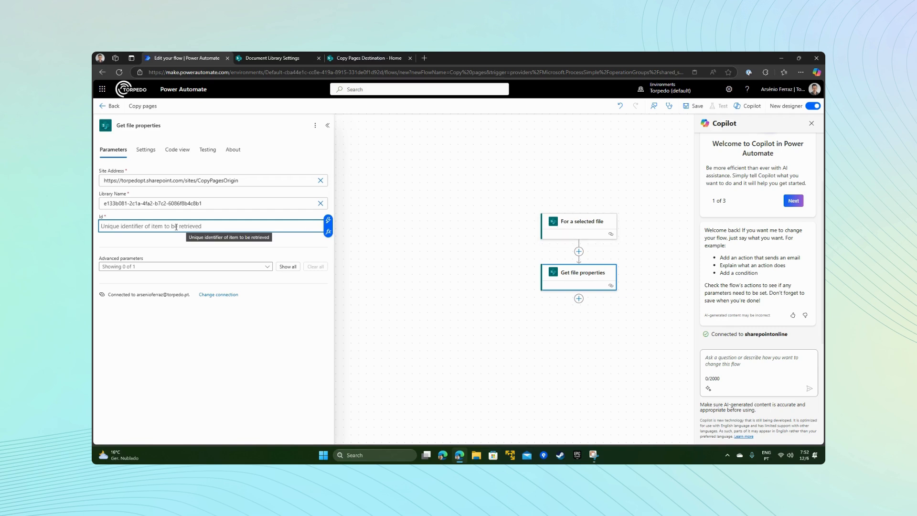
pyautogui.click(328, 233)
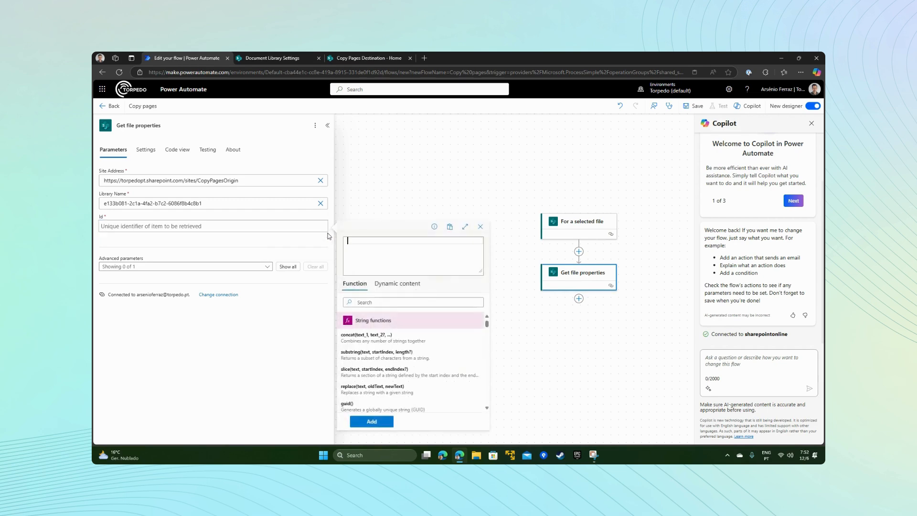
pyautogui.click(393, 285)
pyautogui.click(379, 298)
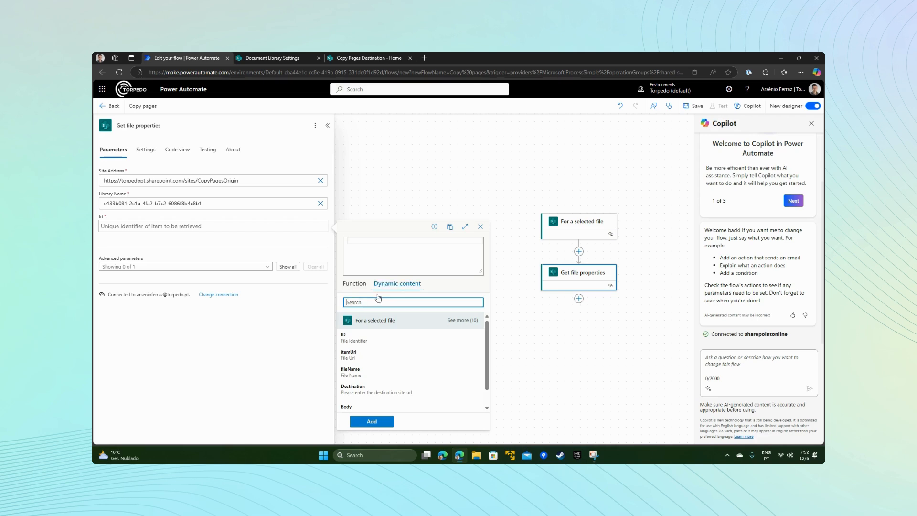
pyautogui.write('identi')
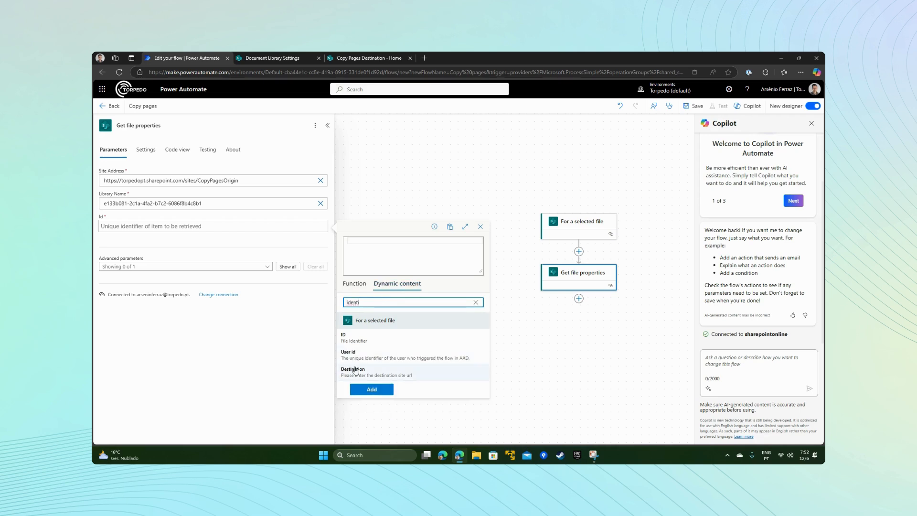
pyautogui.click(353, 339)
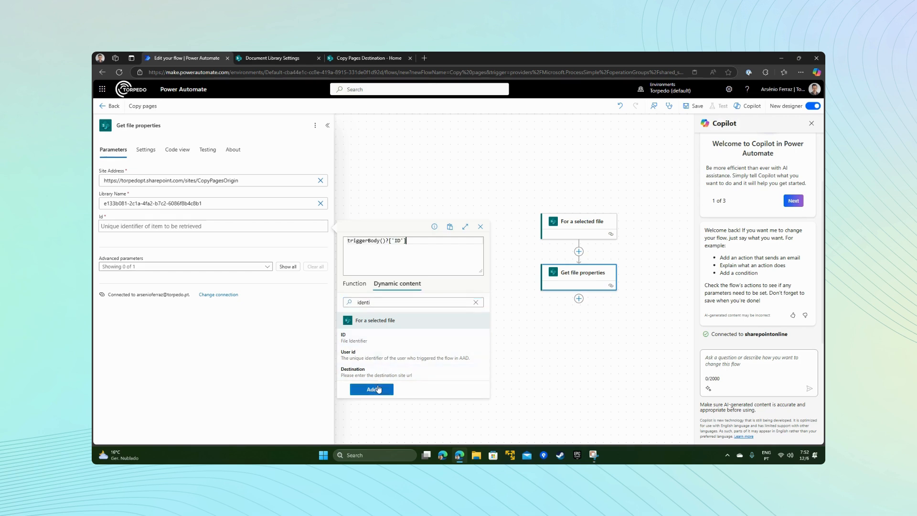
pyautogui.click(374, 389)
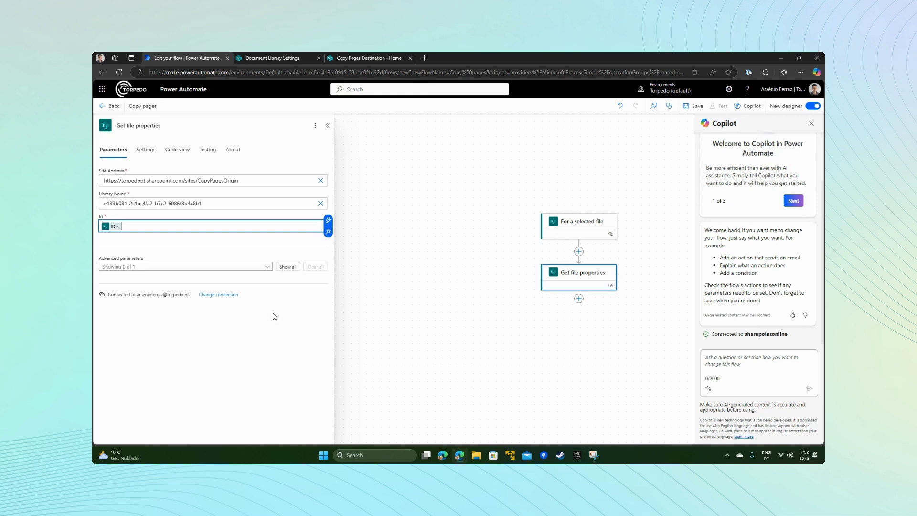
pyautogui.click(327, 125)
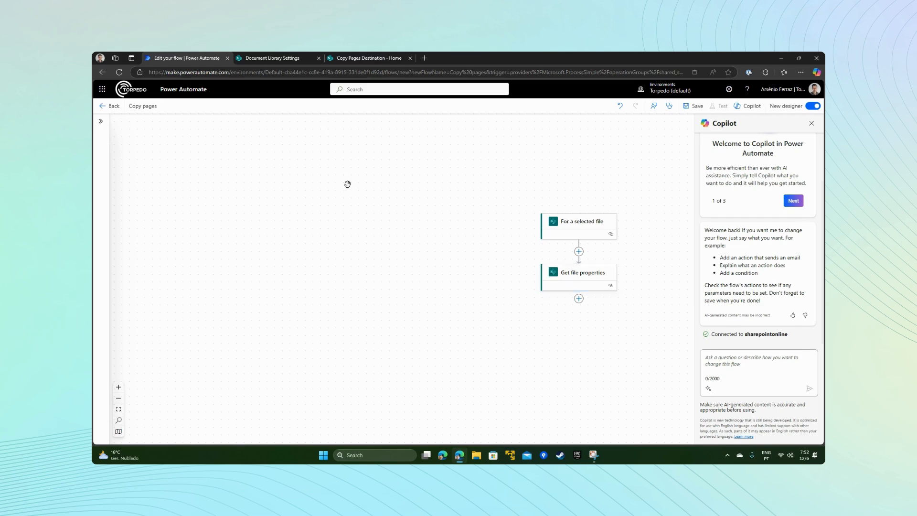
# Step: Add SharePoint's "Copy file" action below "Get file properties"
pyautogui.click(579, 299)
pyautogui.click(606, 299)
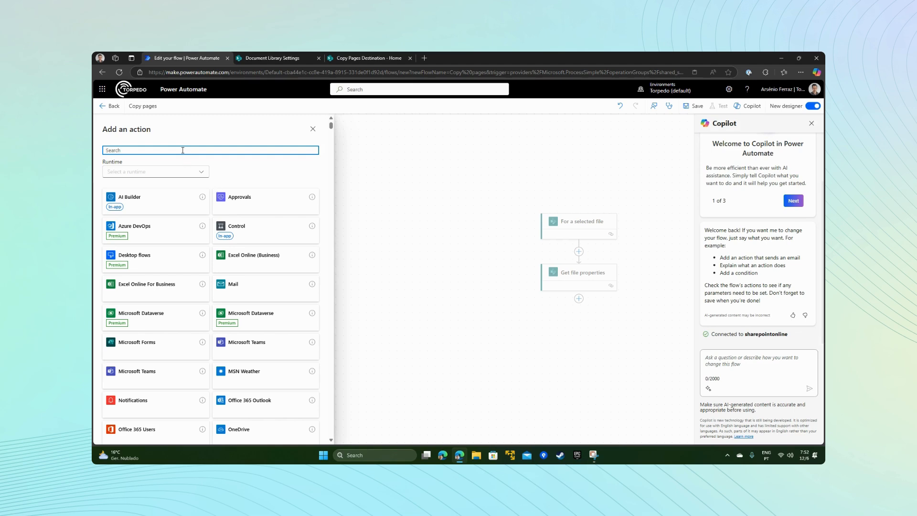
pyautogui.write('copy')
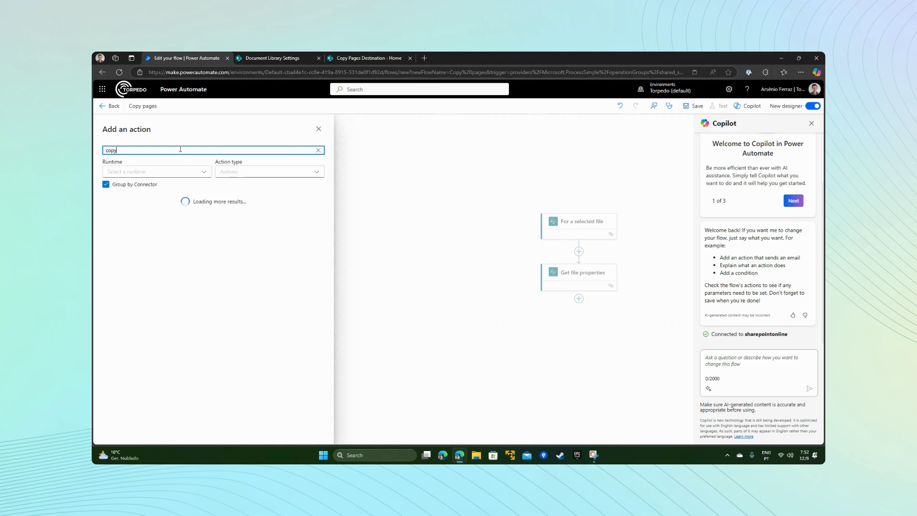
pyautogui.write(' file action')
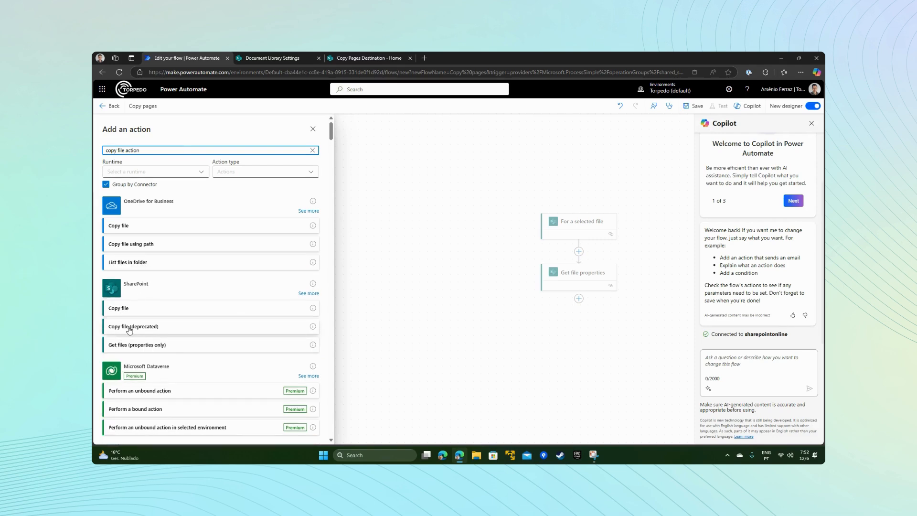
pyautogui.click(126, 309)
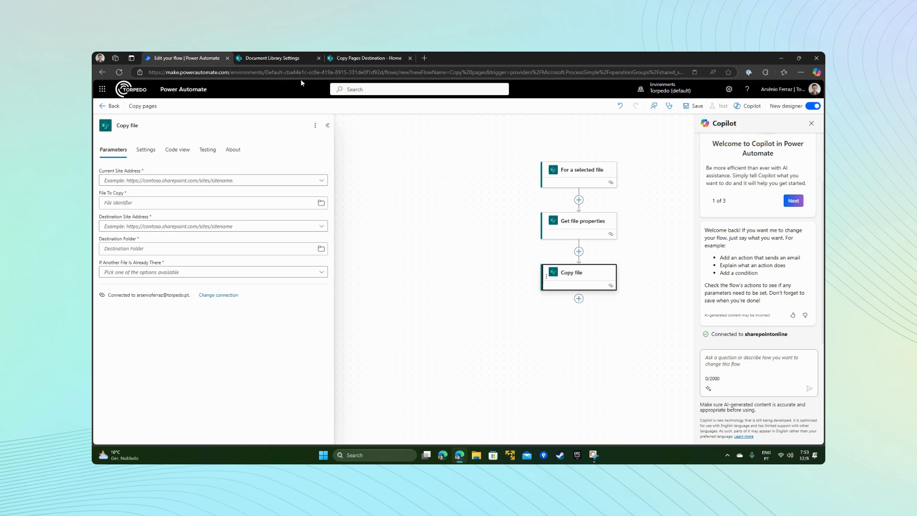
pyautogui.click(297, 63)
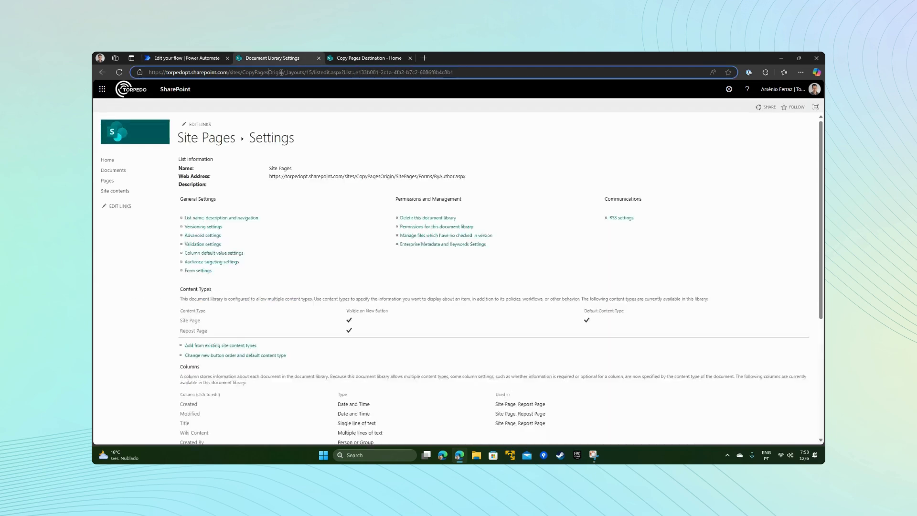
pyautogui.moveTo(283, 73); pyautogui.dragTo(148, 72)
pyautogui.hotkey('ctrl', 'c')
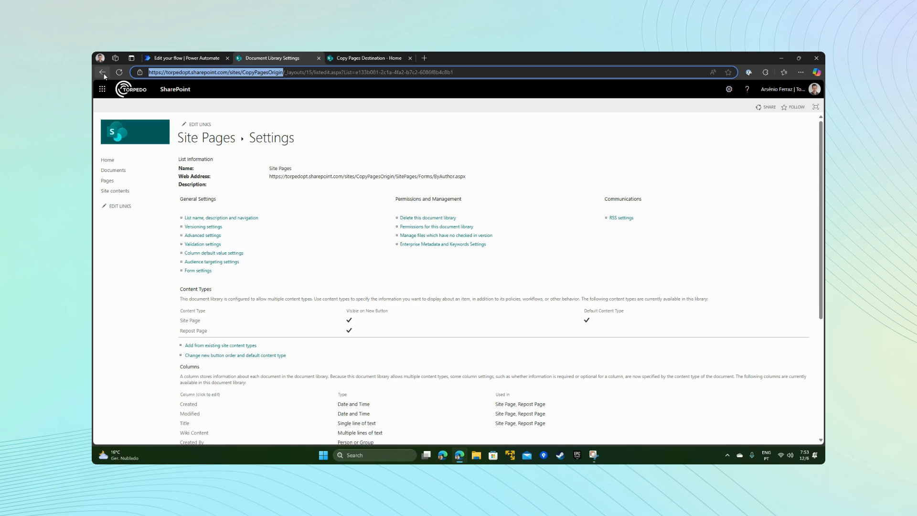
pyautogui.click(202, 61)
pyautogui.click(184, 180)
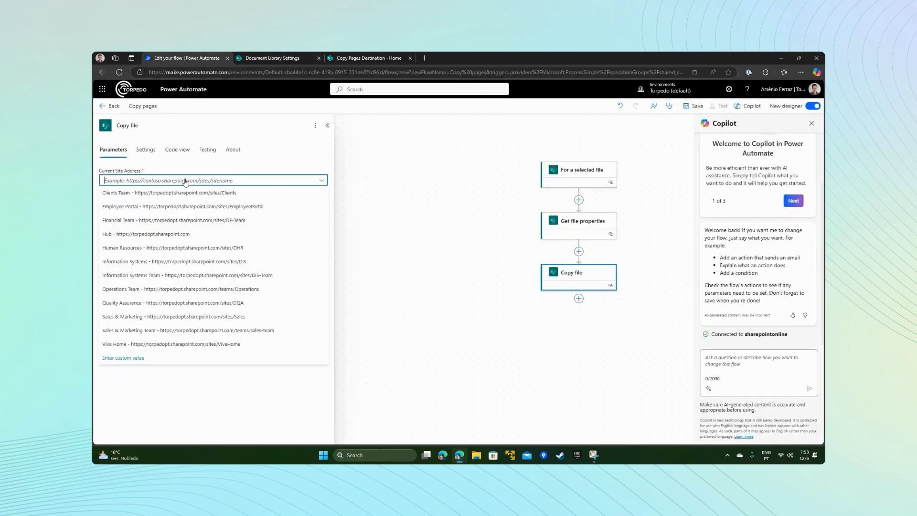
pyautogui.click(121, 360)
pyautogui.hotkey('ctrl', 'v')
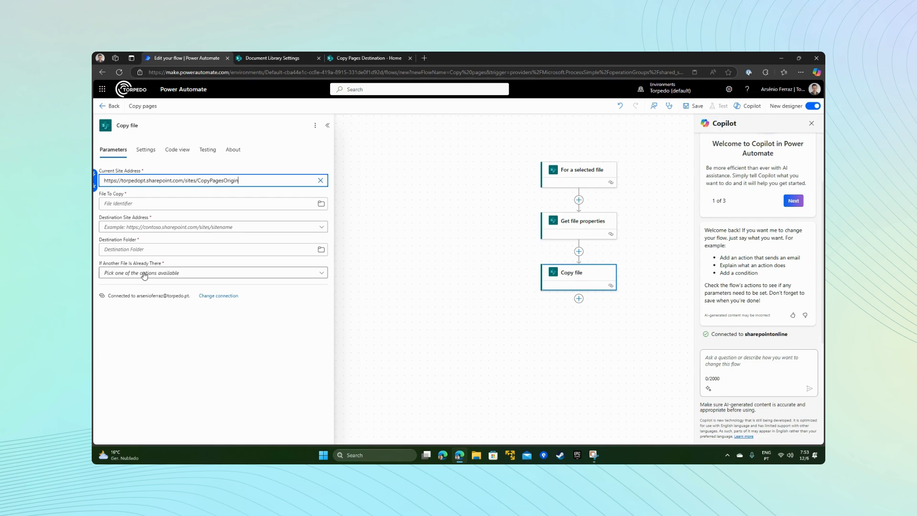
# Step: Set File To Copy in the "Copy file" action to the dynamic Identifier from "Get file properties"
pyautogui.click(133, 207)
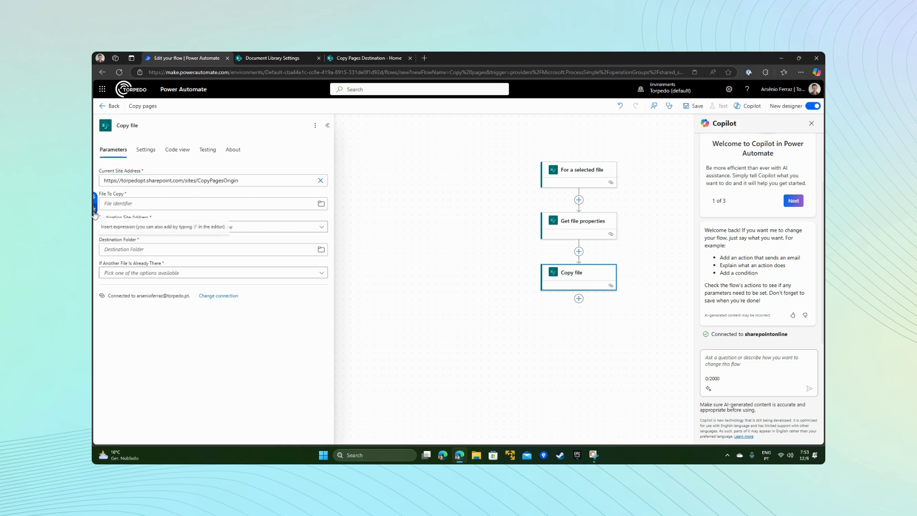
pyautogui.click(376, 261)
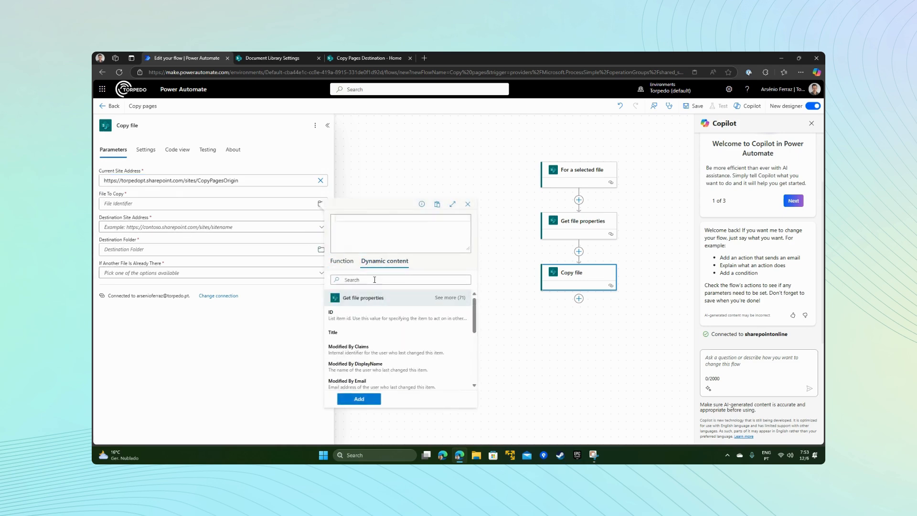
pyautogui.click(375, 279)
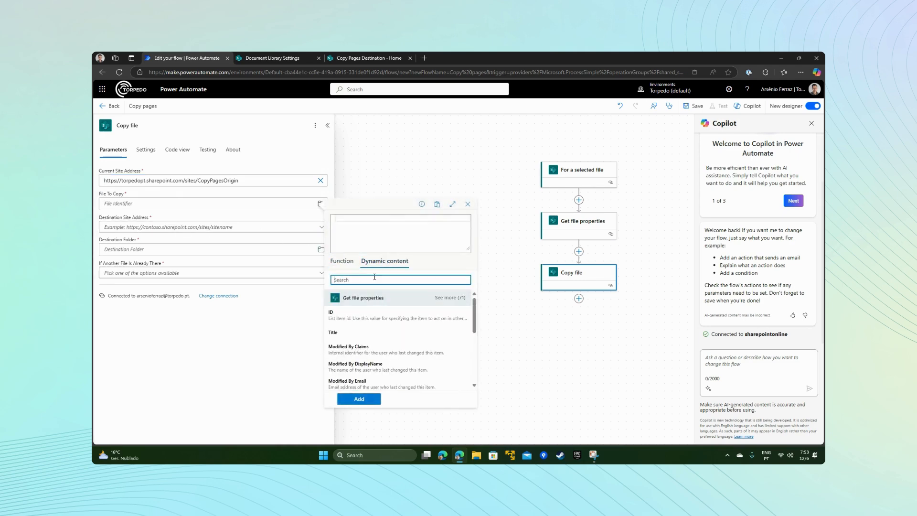
pyautogui.write('ident')
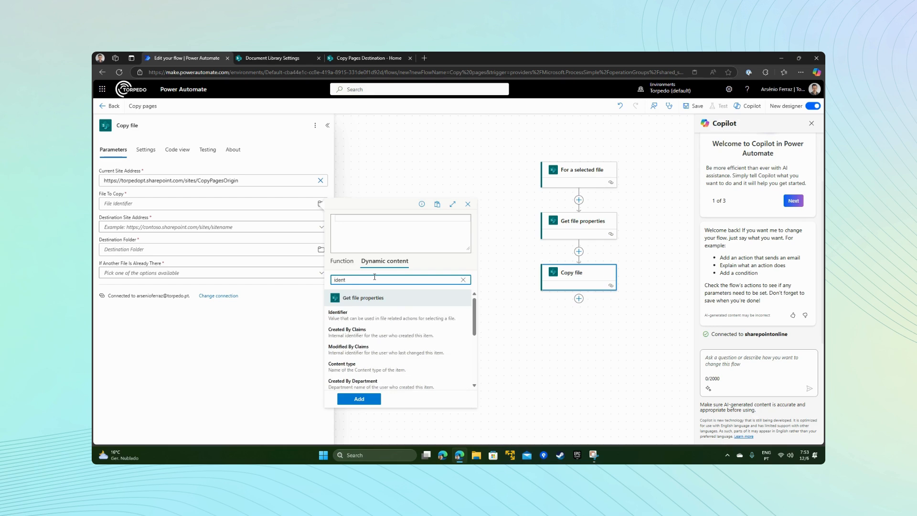
pyautogui.click(343, 315)
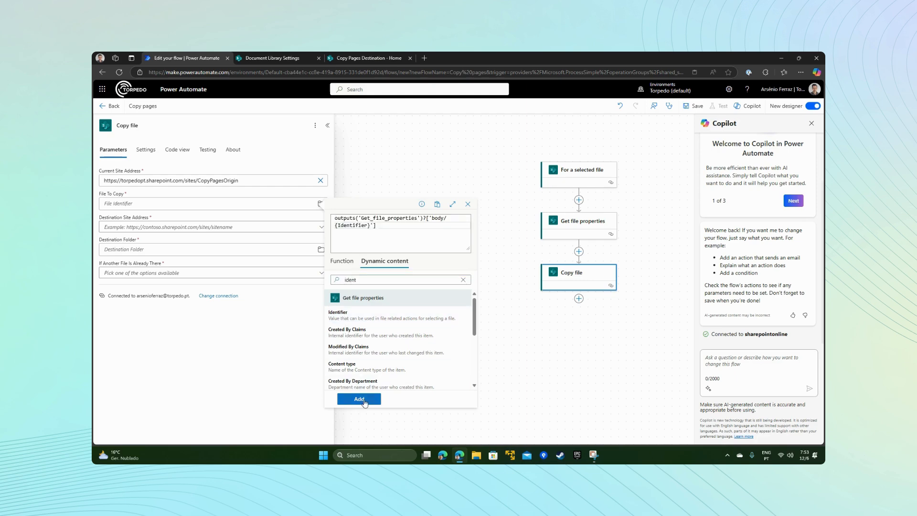
pyautogui.click(359, 399)
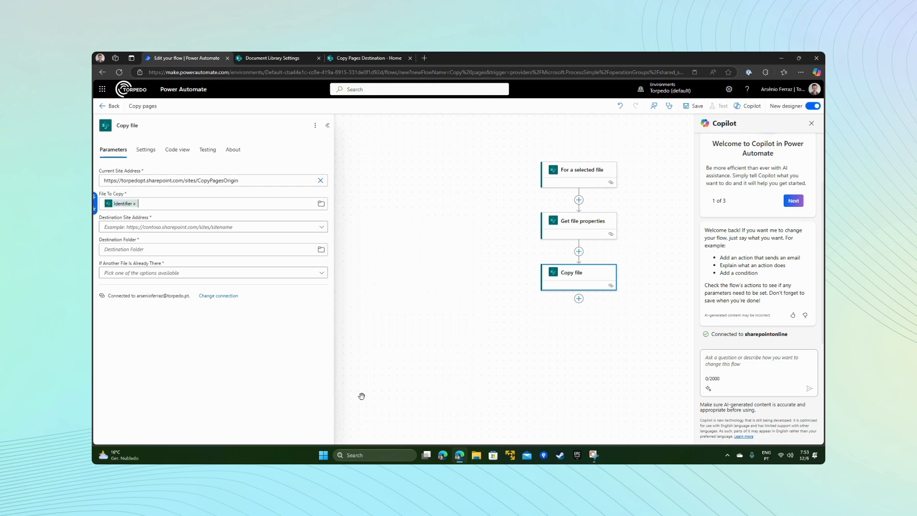
# Step: Set the Destination Site Address of "Copy file" to a custom value holding the trigger's dynamic Destination input
pyautogui.click(154, 229)
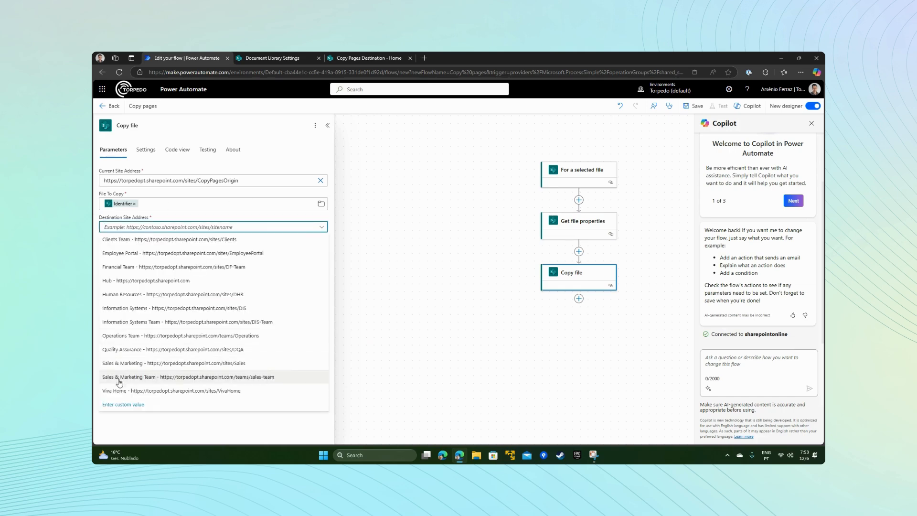
pyautogui.click(113, 405)
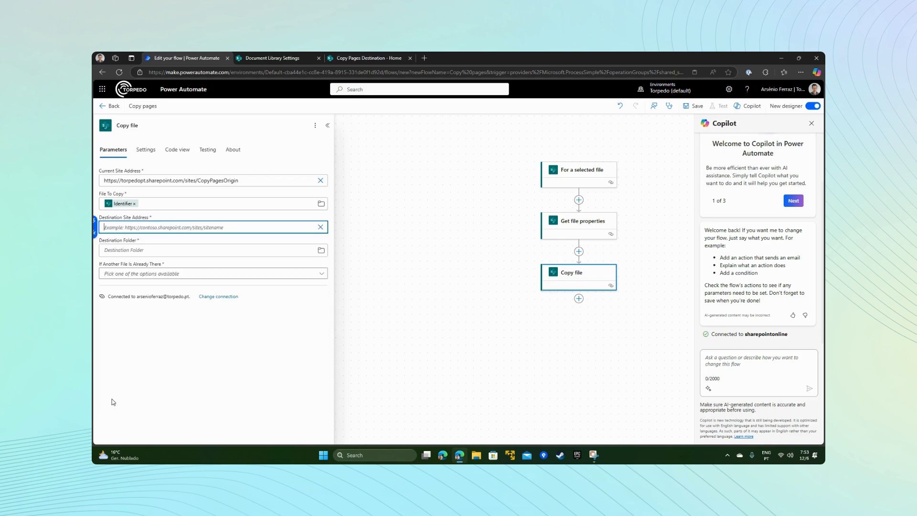
pyautogui.click(95, 232)
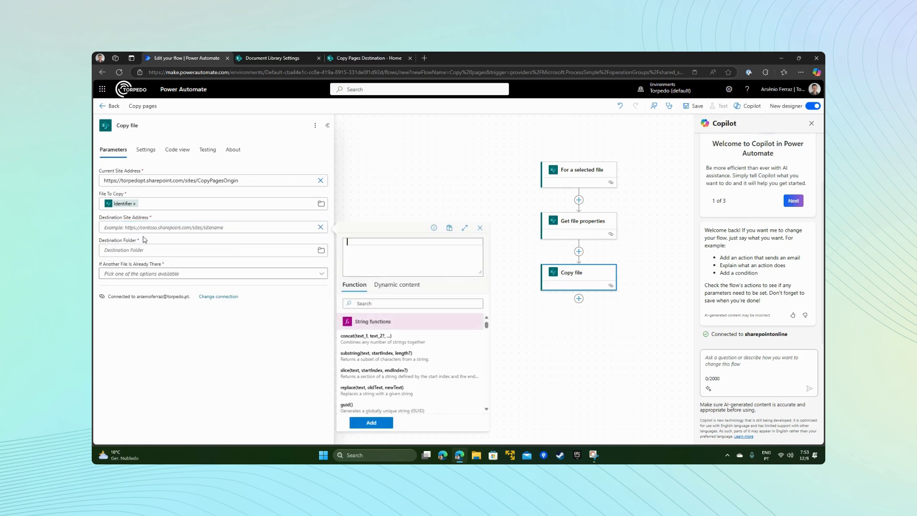
pyautogui.click(397, 284)
pyautogui.click(392, 305)
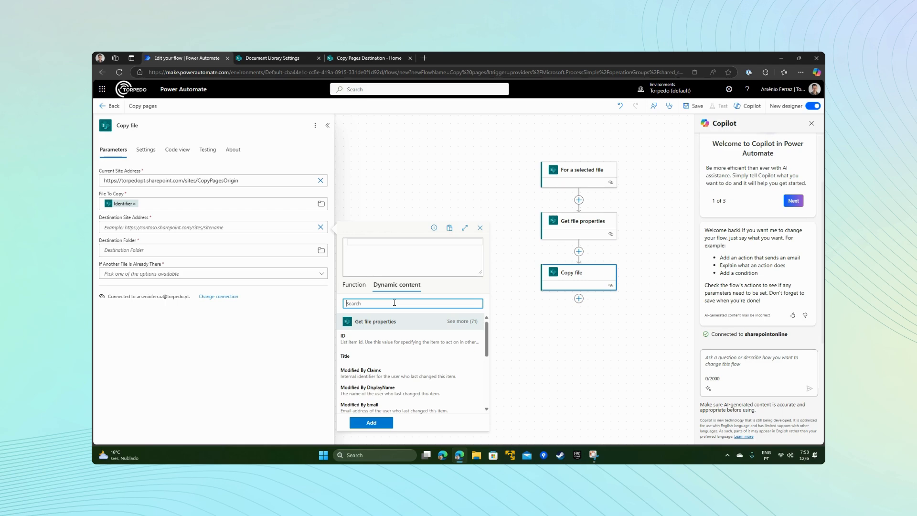
pyautogui.write('des')
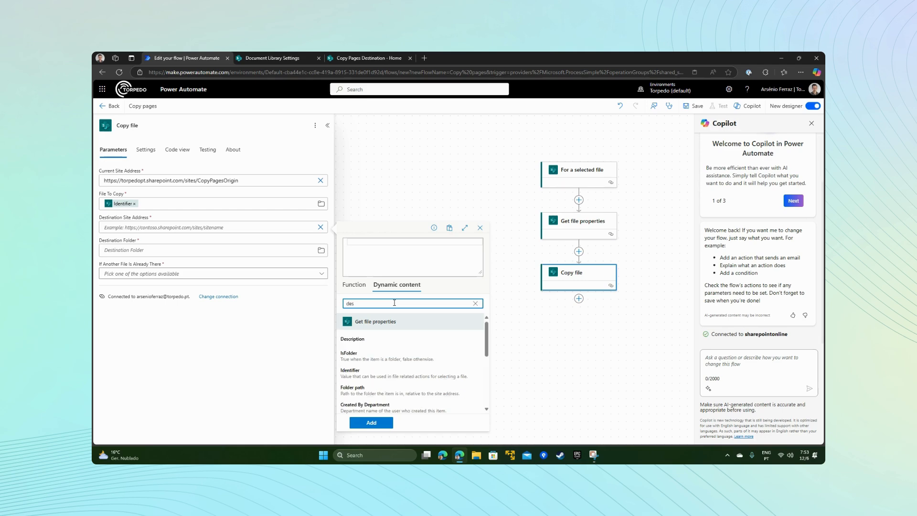
pyautogui.write('tina')
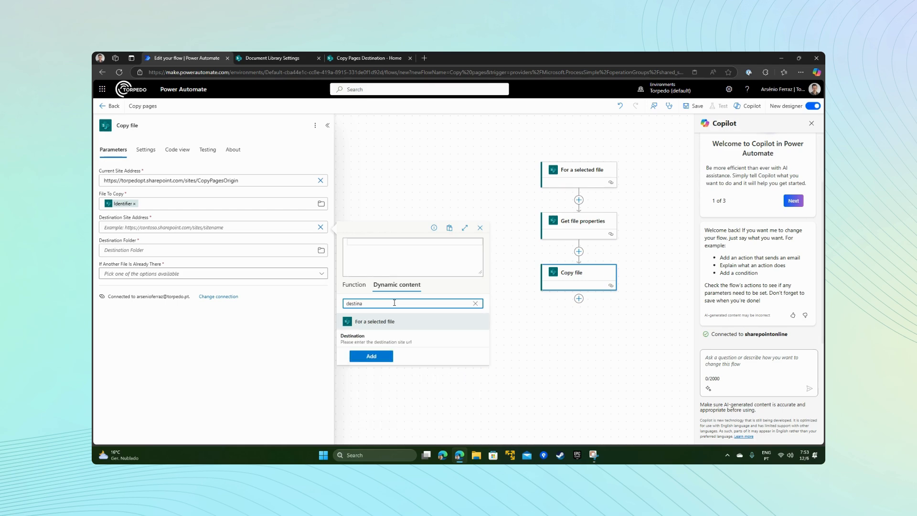
pyautogui.click(353, 339)
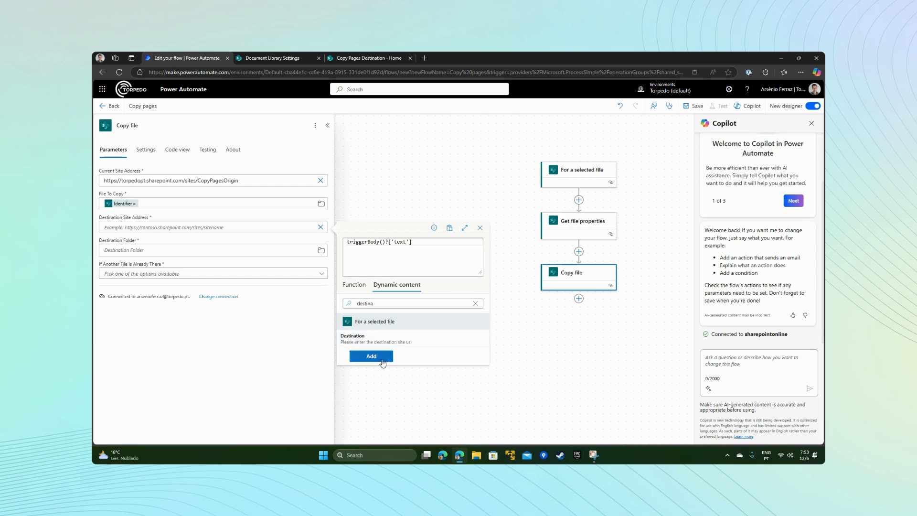
pyautogui.click(372, 356)
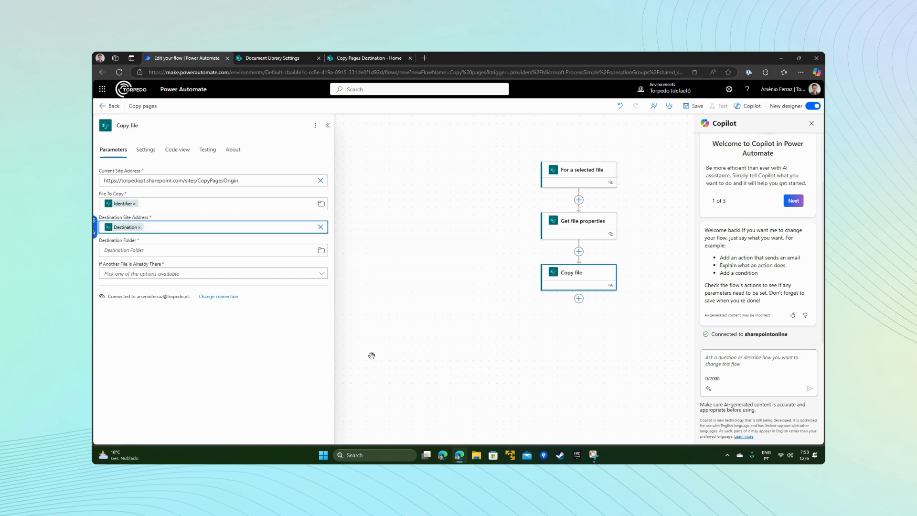
# Step: Set the Destination Folder of "Copy file" to /SitePages, choose "Copy with a new name" for existing files, and save the flow
pyautogui.click(131, 251)
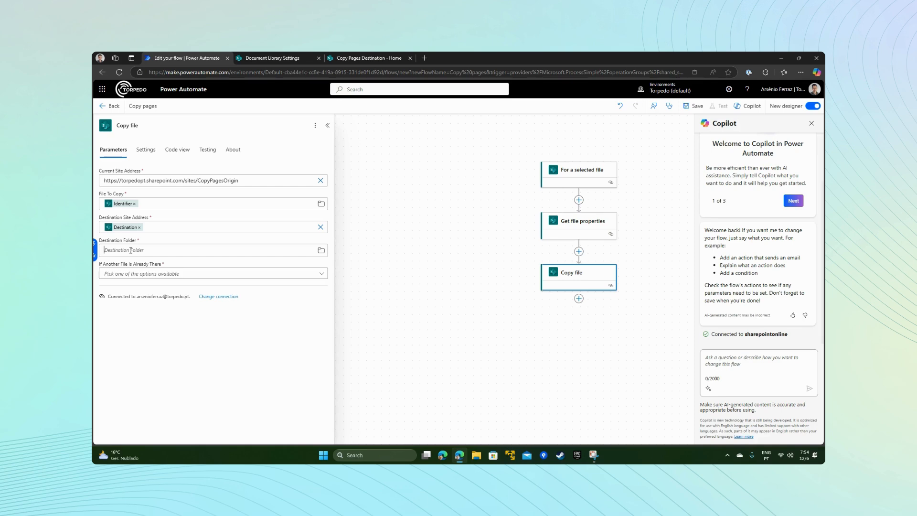
pyautogui.write('/SitePage')
pyautogui.click(145, 272)
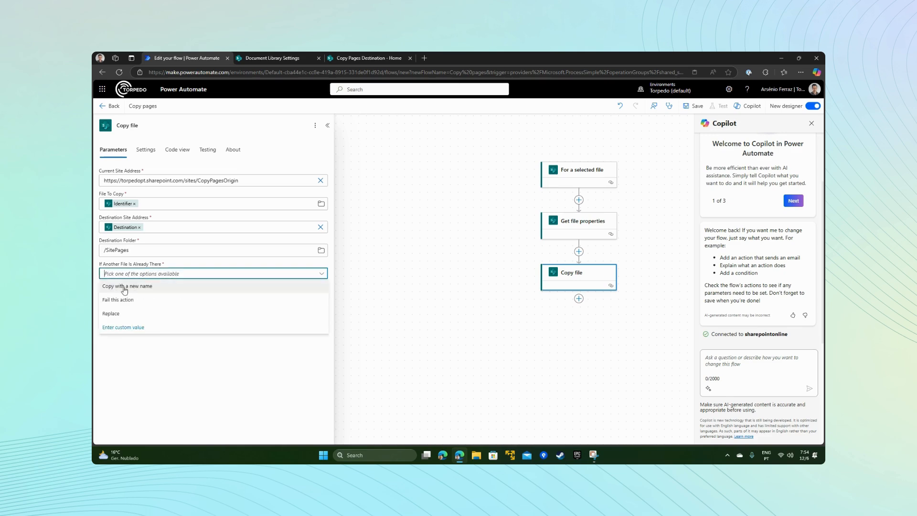
pyautogui.click(133, 286)
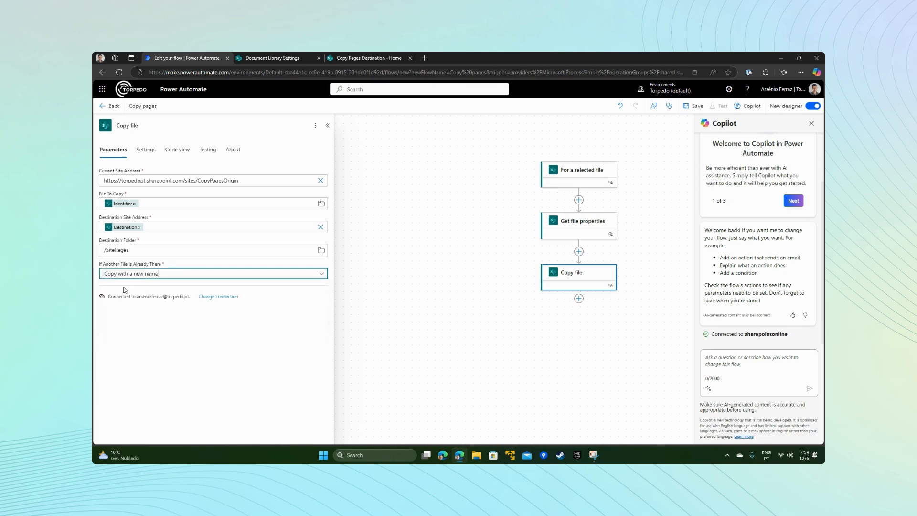
pyautogui.click(376, 288)
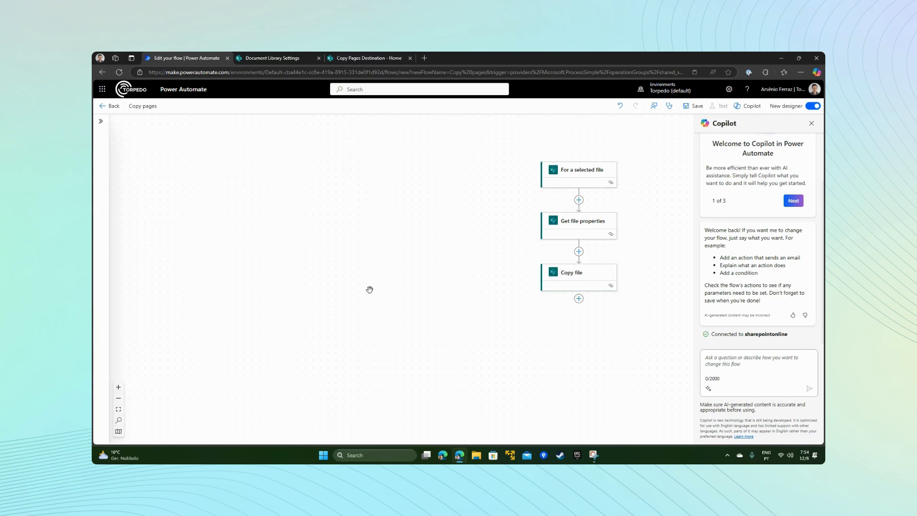
pyautogui.click(694, 108)
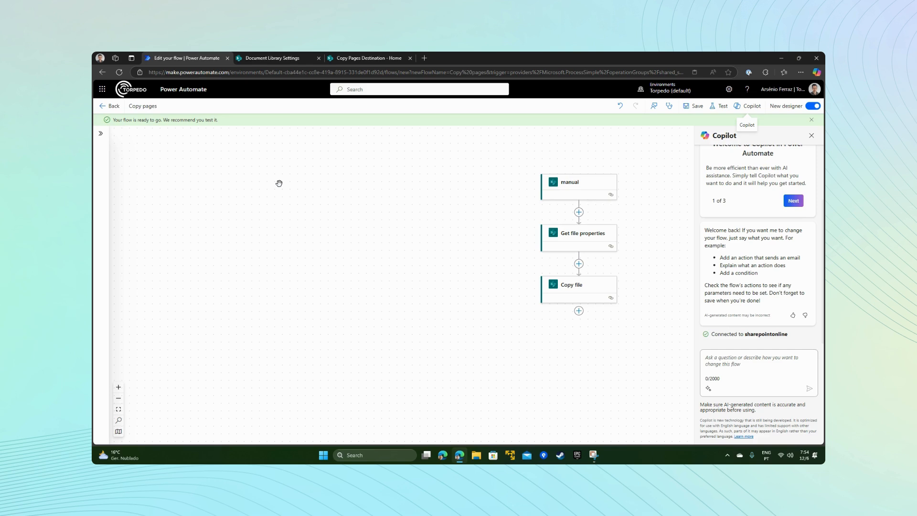
# Step: Select Monthly-Summary.aspx in the Copy Pages Origin site's Site Pages library and start the Copy pages flow, continuing to its destination prompt
pyautogui.click(267, 58)
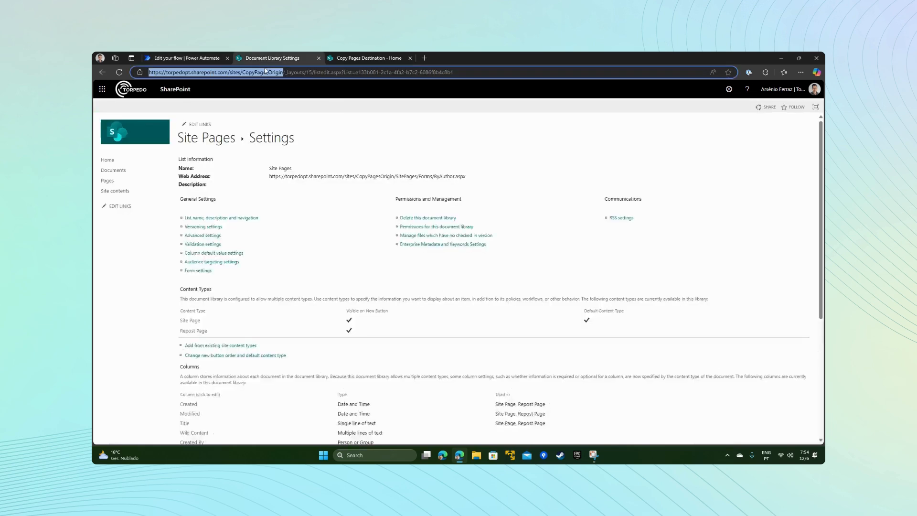
pyautogui.click(195, 142)
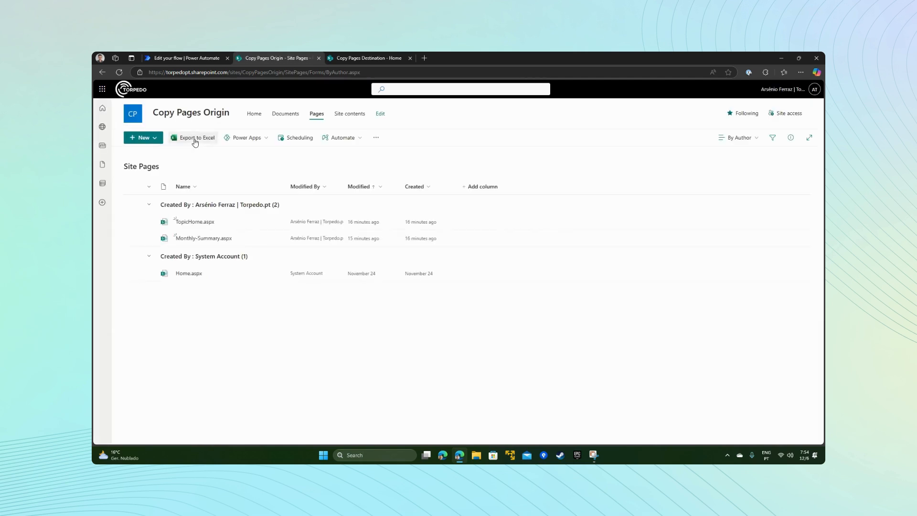
pyautogui.click(133, 238)
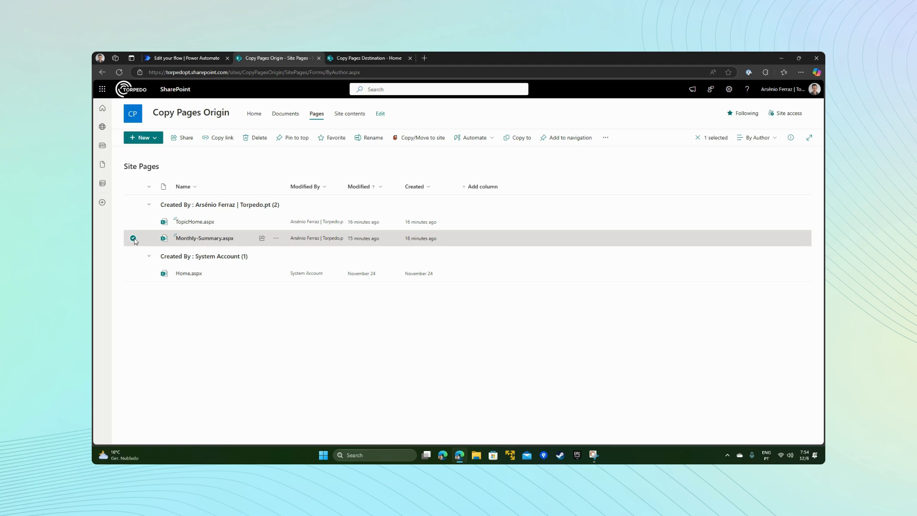
pyautogui.click(478, 139)
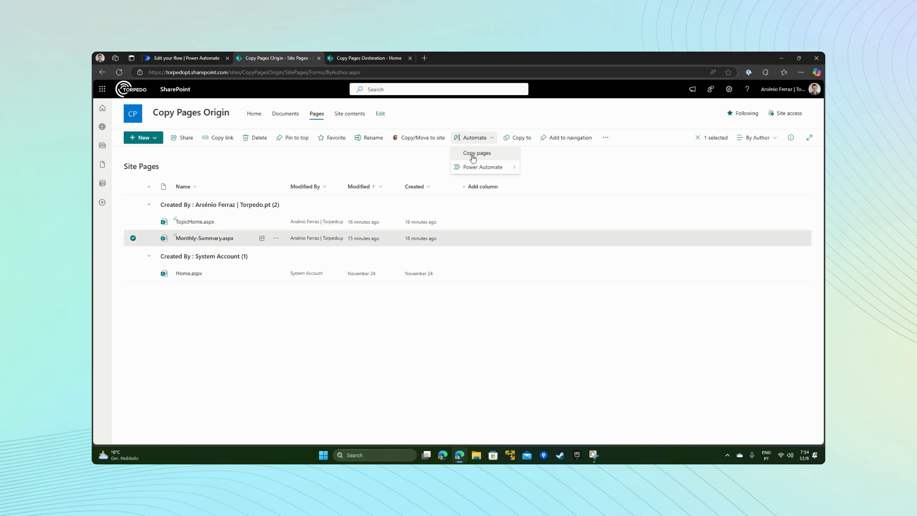
pyautogui.click(473, 153)
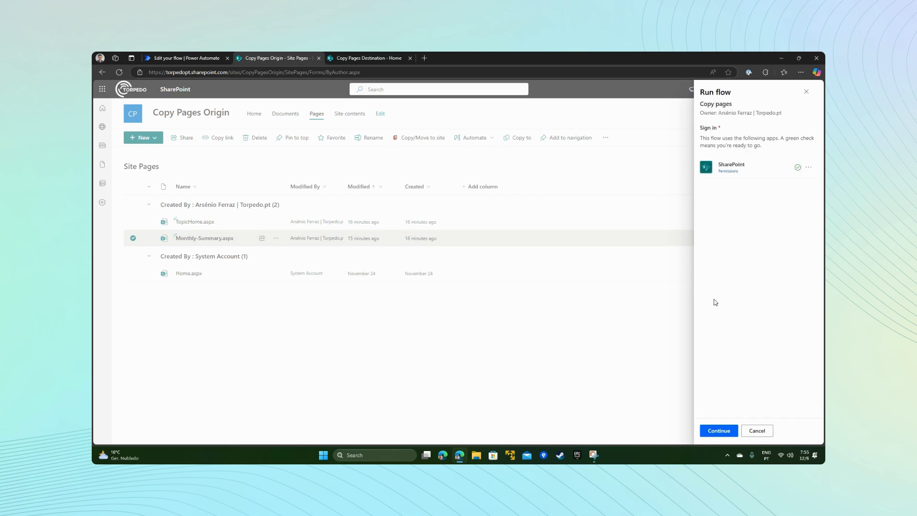
pyautogui.click(721, 431)
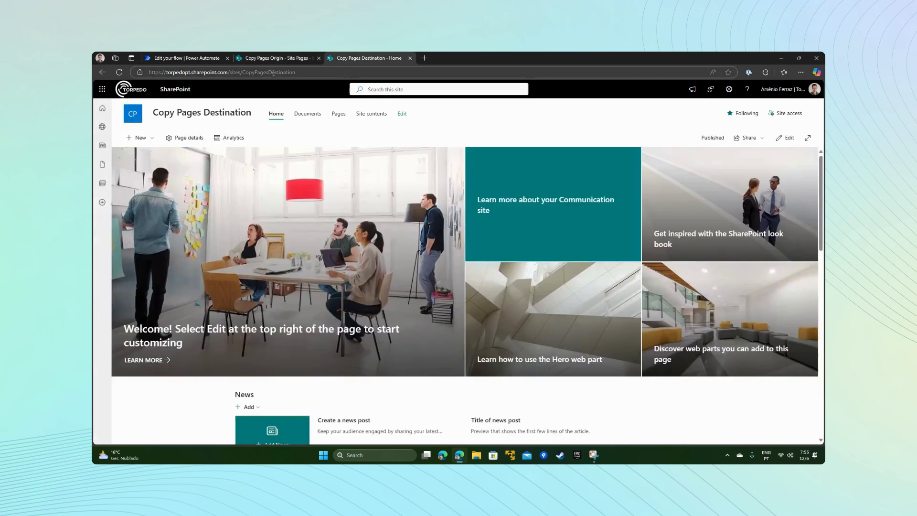
pyautogui.click(307, 74)
pyautogui.hotkey('ctrl', 'c')
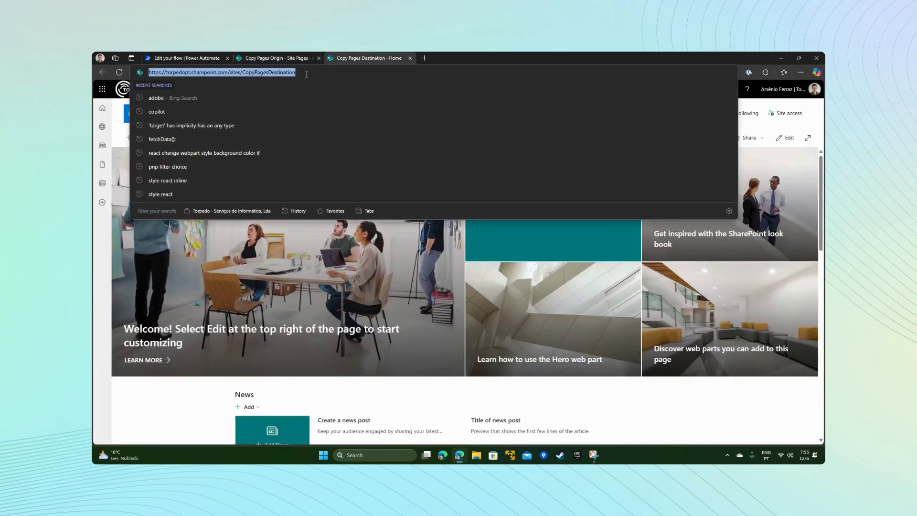
pyautogui.click(278, 58)
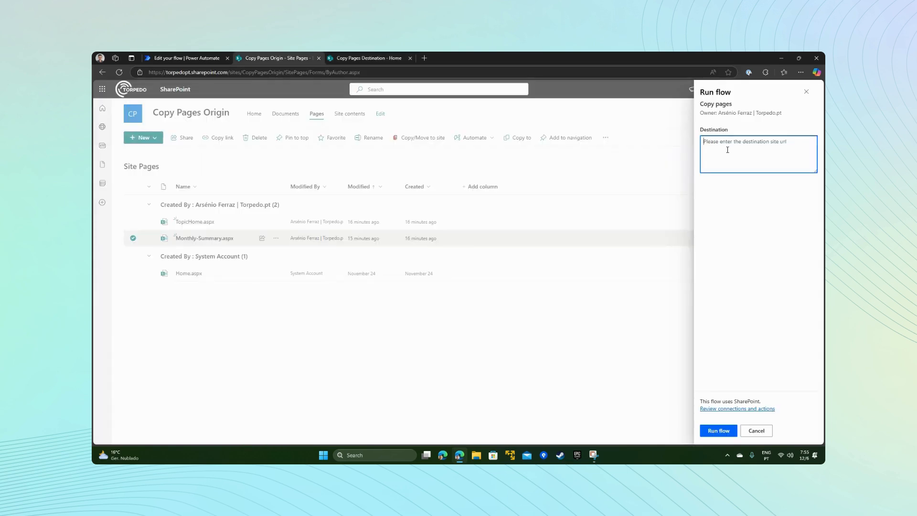
pyautogui.hotkey('ctrl', 'v')
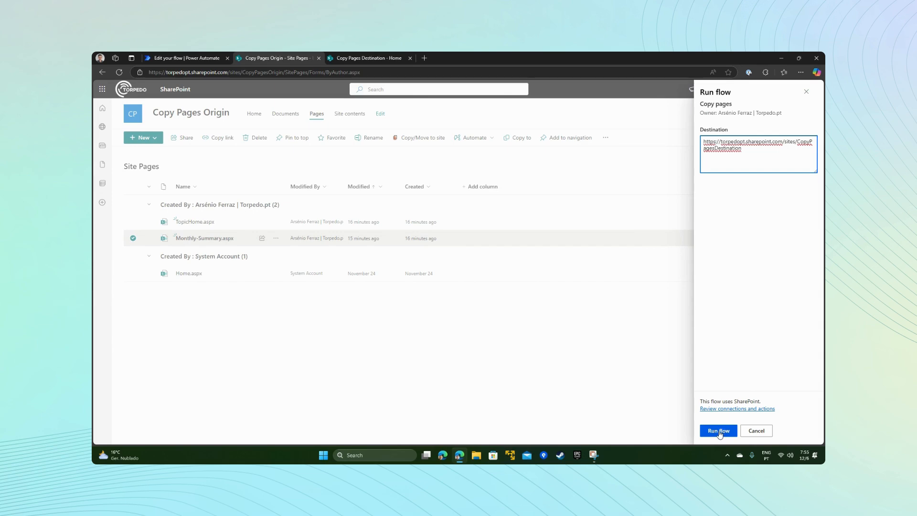
pyautogui.click(719, 431)
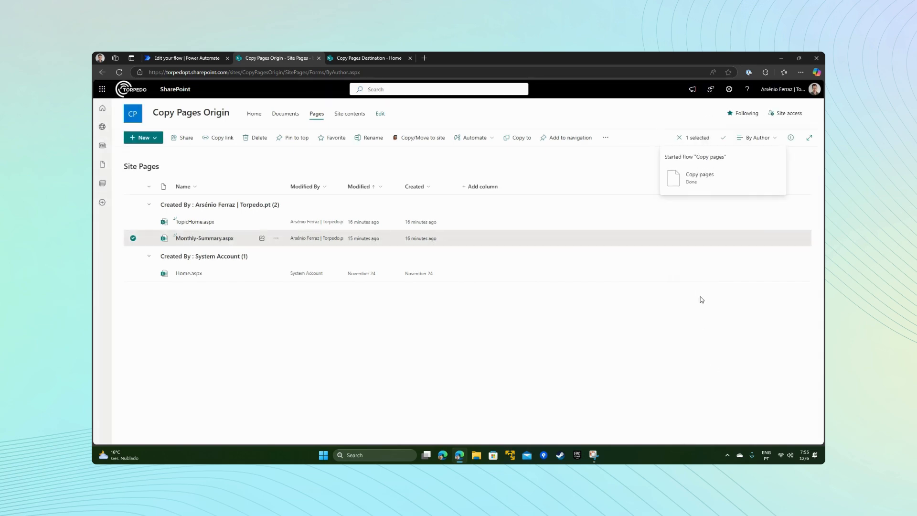
# Step: Return to Power Automate and open the latest run of the Copy pages flow from its run history
pyautogui.click(182, 57)
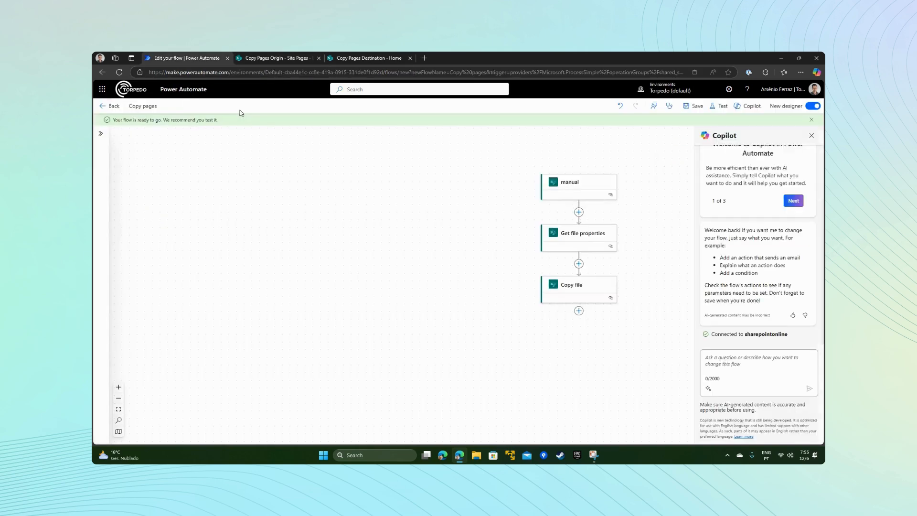
pyautogui.click(109, 105)
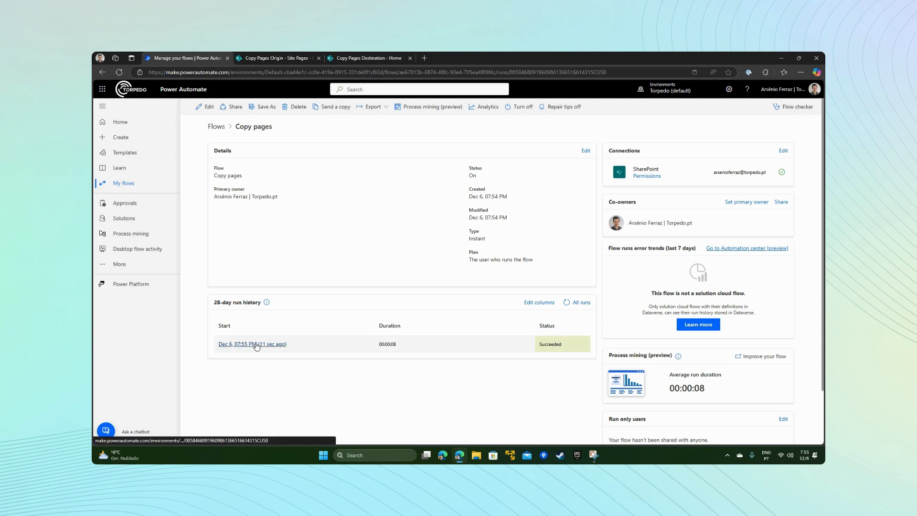
pyautogui.click(257, 345)
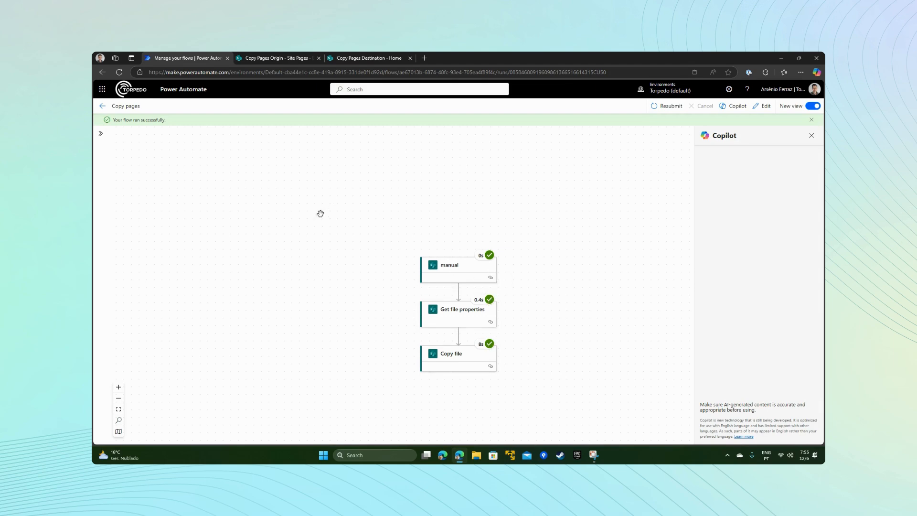
# Step: Reload the Copy Pages Destination home page and open the Monthly Summary post in its News section
pyautogui.click(353, 58)
pyautogui.click(342, 70)
pyautogui.press('Return')
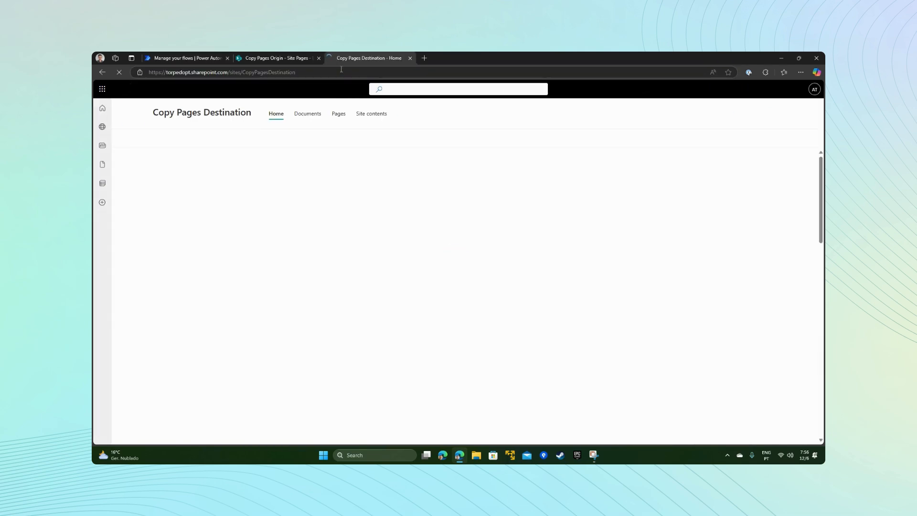
pyautogui.scroll(-2, 352, 258)
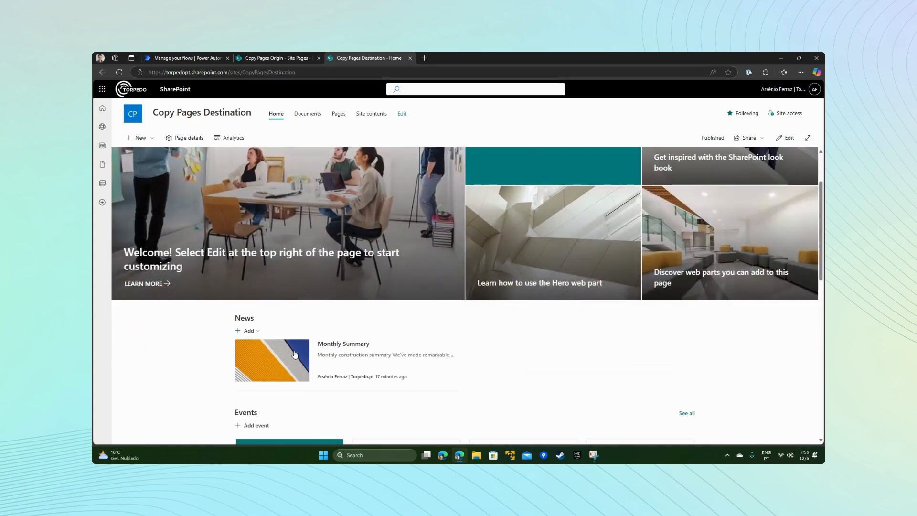
pyautogui.click(275, 357)
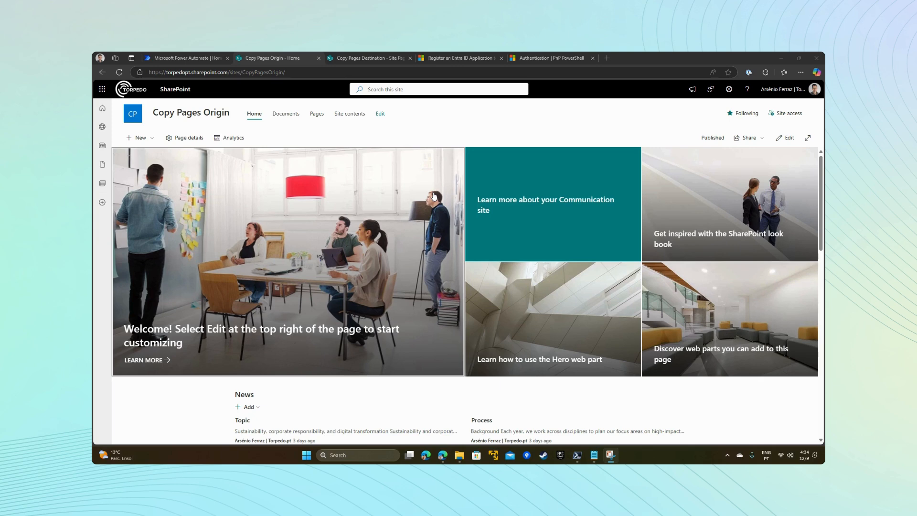
# Step: Switch to copypage.txt in Notepad and examine the Register-PnPEntraIDAppForInteractiveLogin command
pyautogui.click(594, 455)
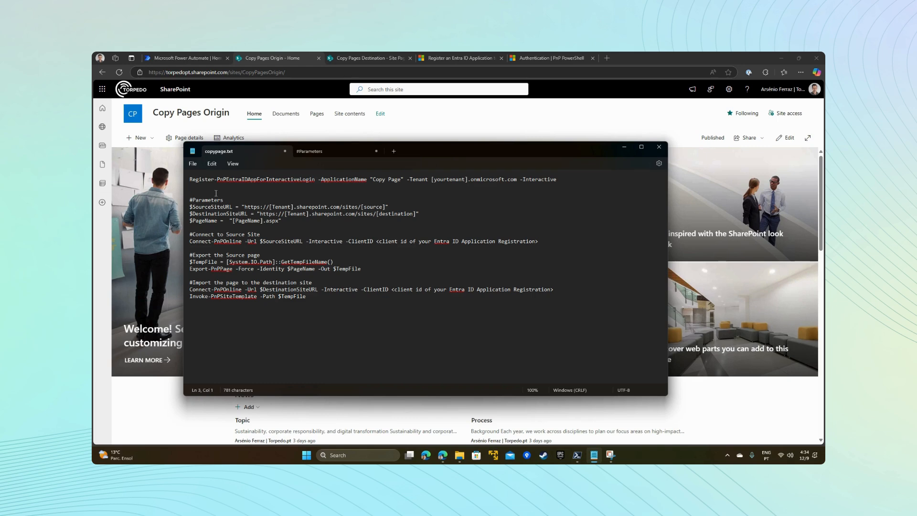
pyautogui.moveTo(581, 181); pyautogui.dragTo(187, 180)
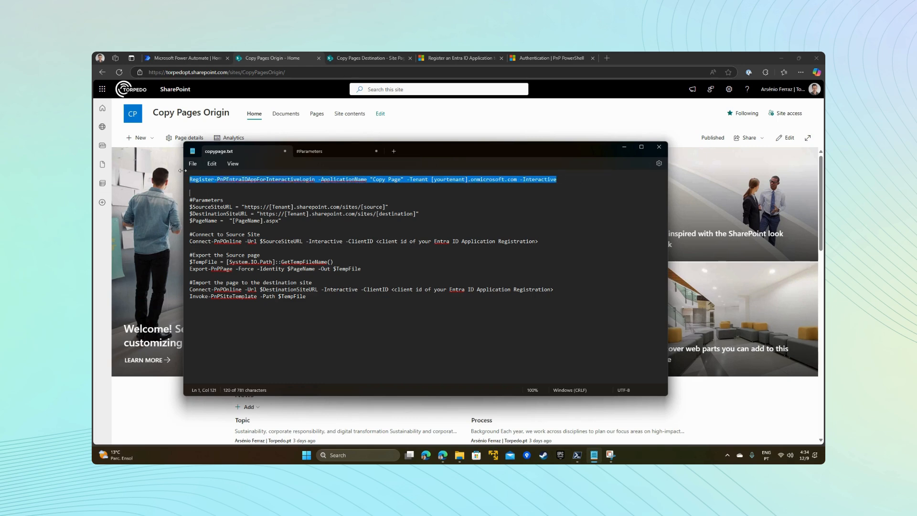
pyautogui.click(346, 188)
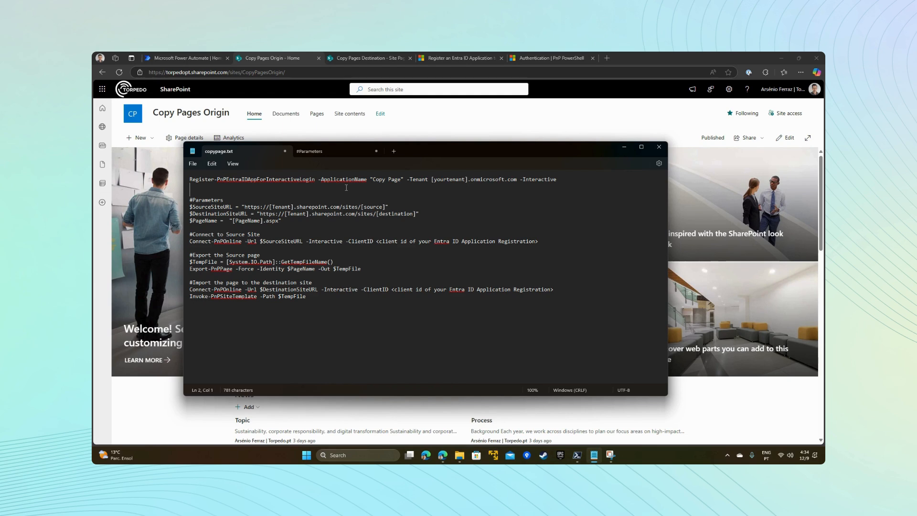
# Step: Examine the page-copy script in copypage.txt, including its client ID placeholder and the source URL, destination URL and page name parameters
pyautogui.doubleClick(361, 241)
pyautogui.click(322, 220)
pyautogui.moveTo(190, 207); pyautogui.dragTo(334, 299)
pyautogui.click(206, 199)
pyautogui.moveTo(390, 208); pyautogui.dragTo(180, 210)
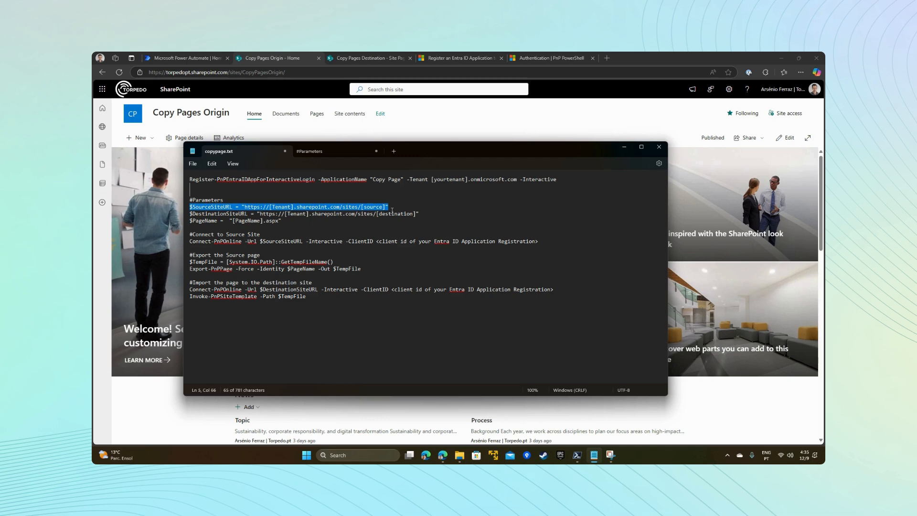
pyautogui.moveTo(419, 214); pyautogui.dragTo(186, 216)
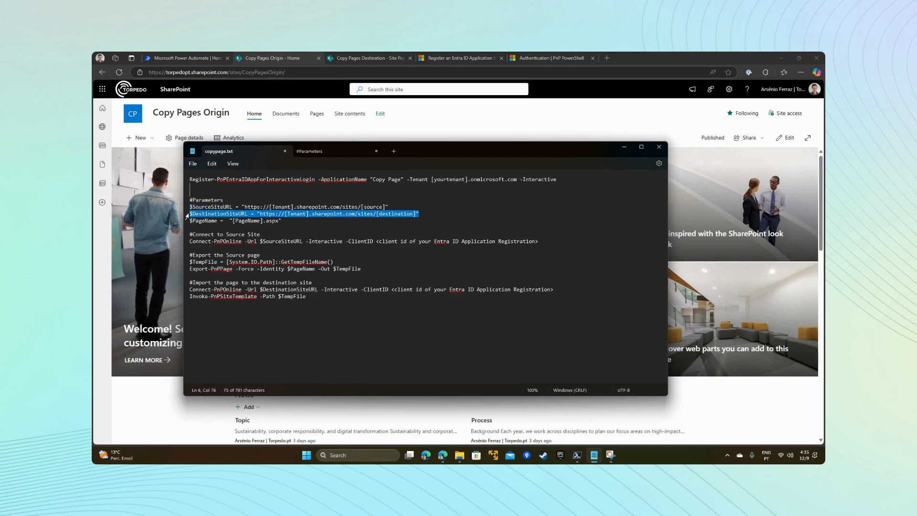
pyautogui.moveTo(282, 221); pyautogui.dragTo(183, 224)
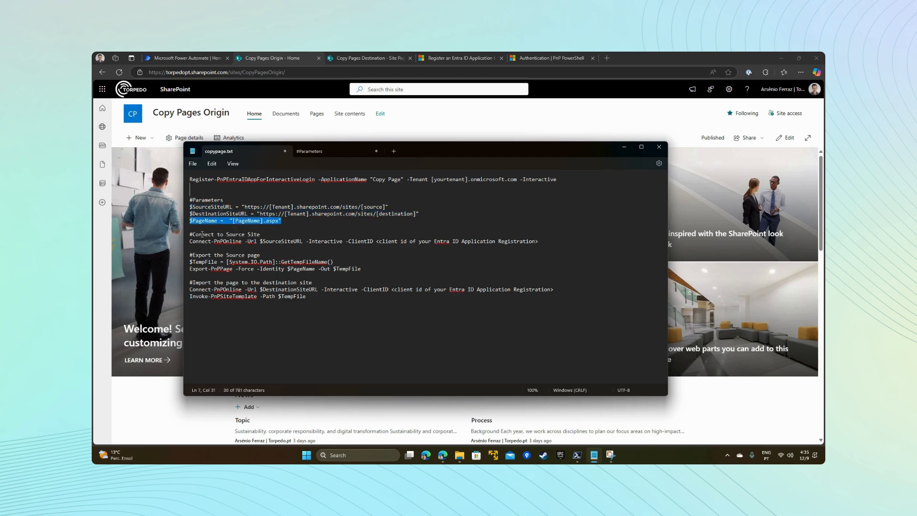
# Step: Examine the script sections that connect to the source site, export the source page and import it to the destination site
pyautogui.moveTo(192, 234); pyautogui.dragTo(252, 244)
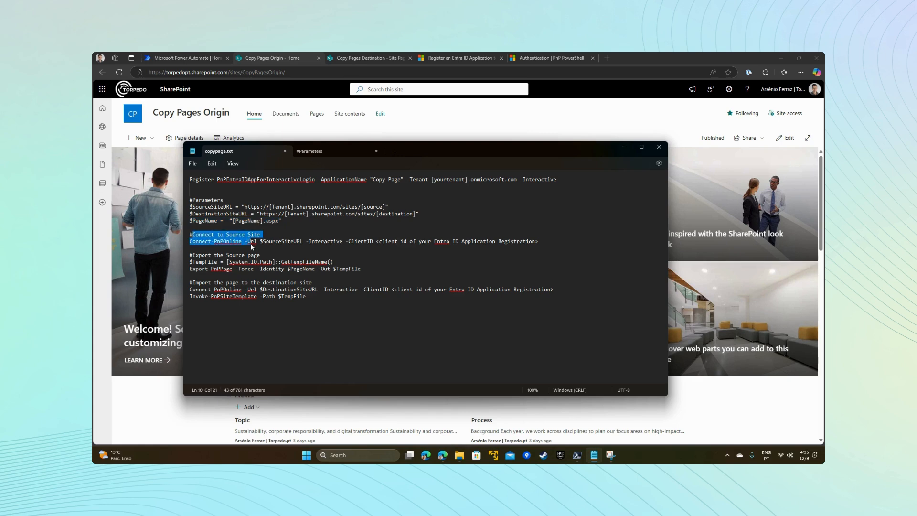
pyautogui.moveTo(195, 262); pyautogui.dragTo(368, 270)
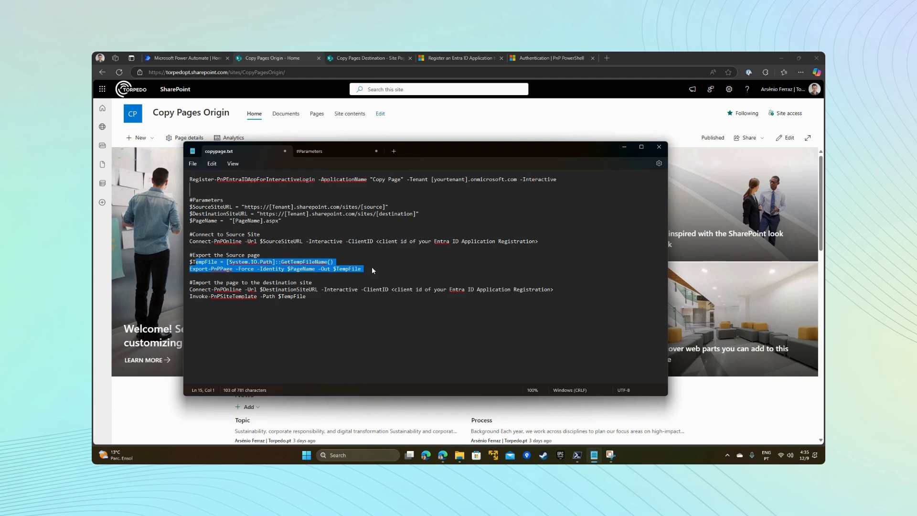
pyautogui.moveTo(193, 282); pyautogui.dragTo(347, 303)
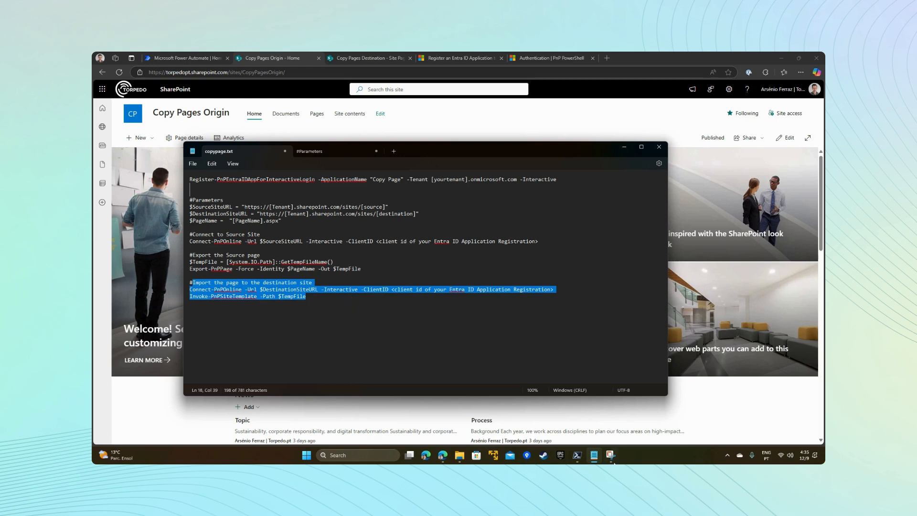
# Step: Copy the filled-in script from the #Parameters file and run it in PowerShell to copy Process.aspx from CopyPagesOrigin to CopyPagesDestination
pyautogui.click(578, 459)
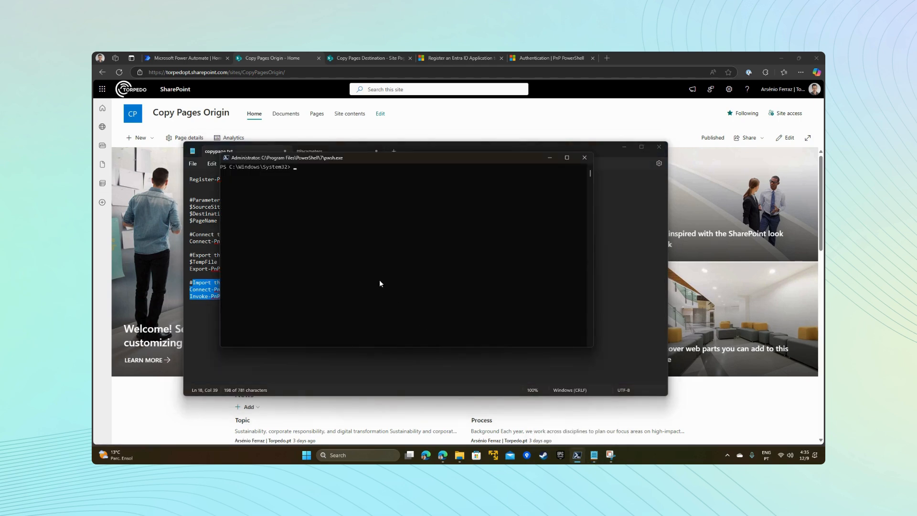
pyautogui.moveTo(344, 158); pyautogui.dragTo(375, 193)
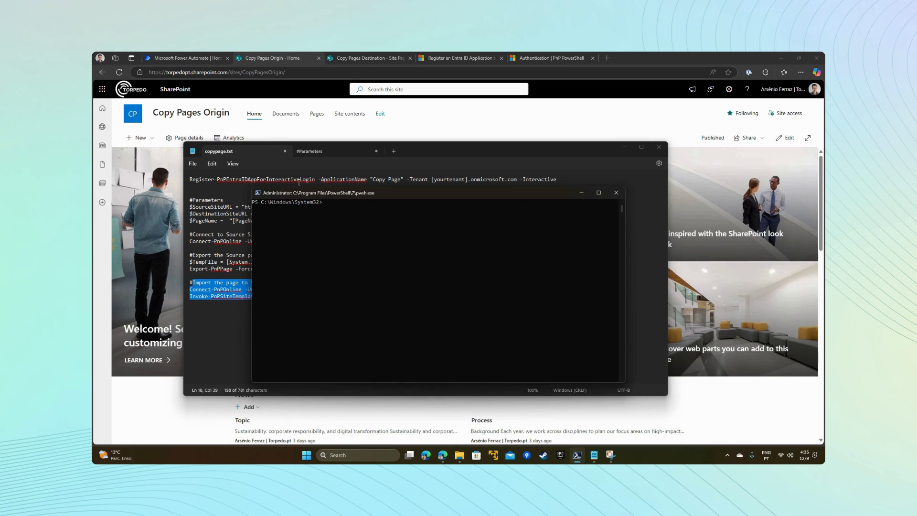
pyautogui.click(317, 150)
pyautogui.click(317, 150)
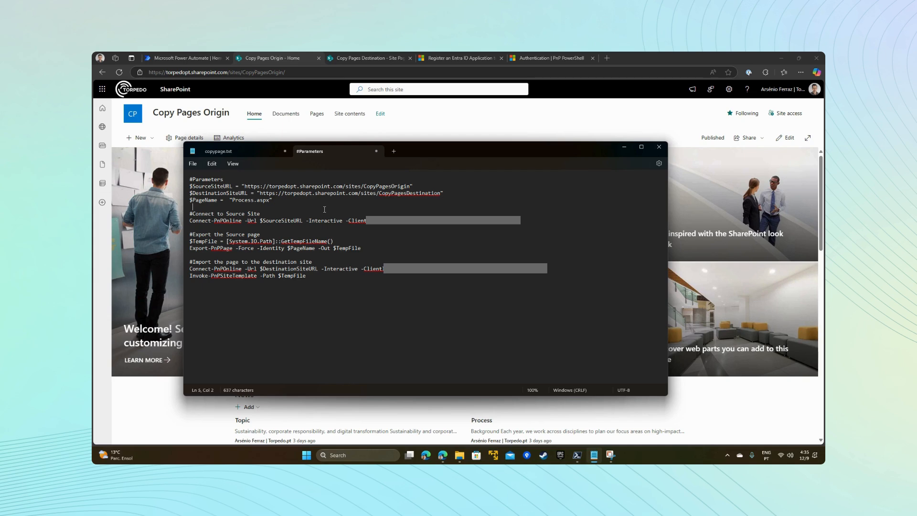
pyautogui.hotkey('ctrl', 'a')
pyautogui.hotkey('ctrl', 'c')
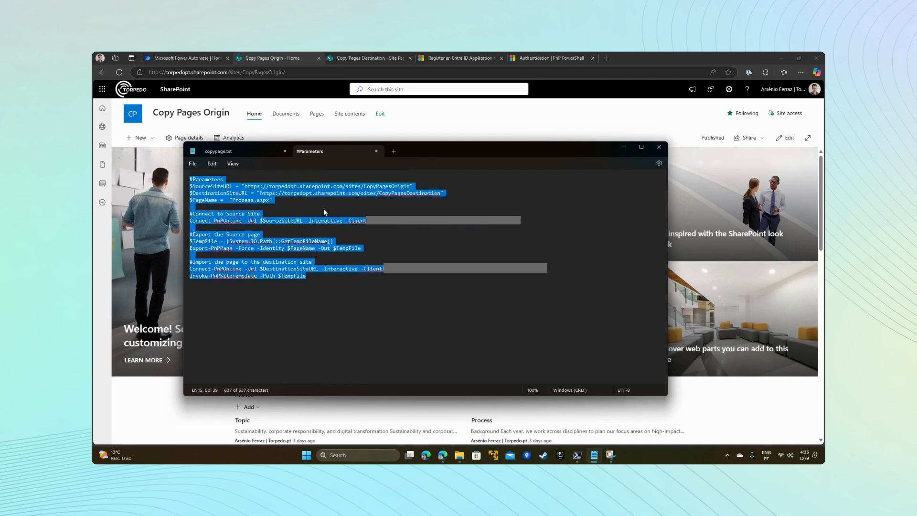
pyautogui.click(327, 210)
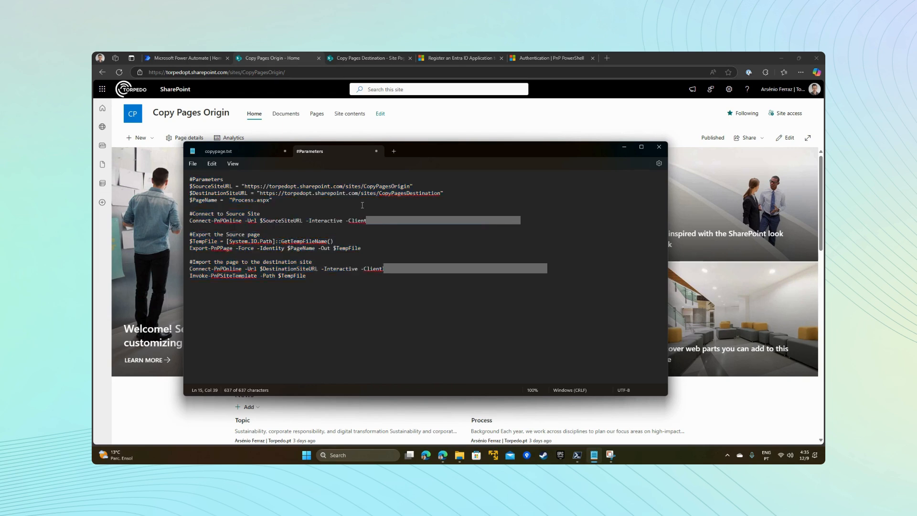
pyautogui.click(577, 454)
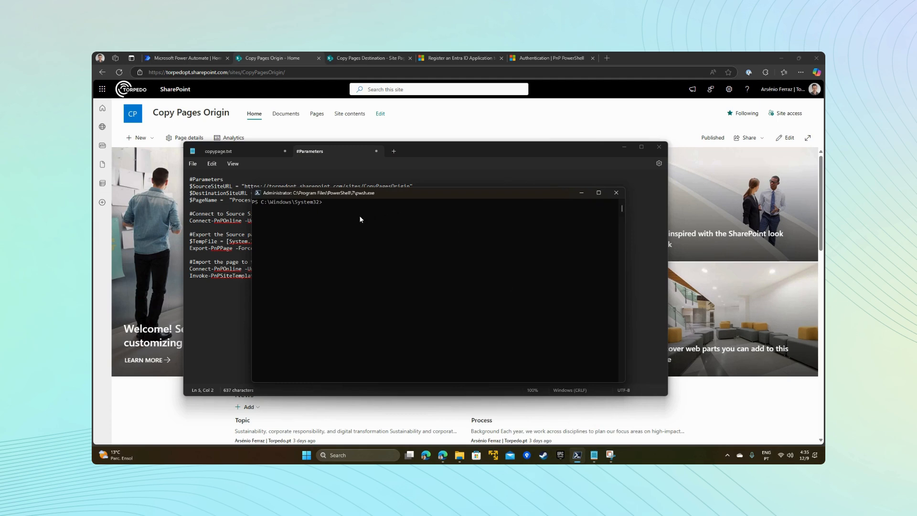
pyautogui.hotkey('ctrl', 'v')
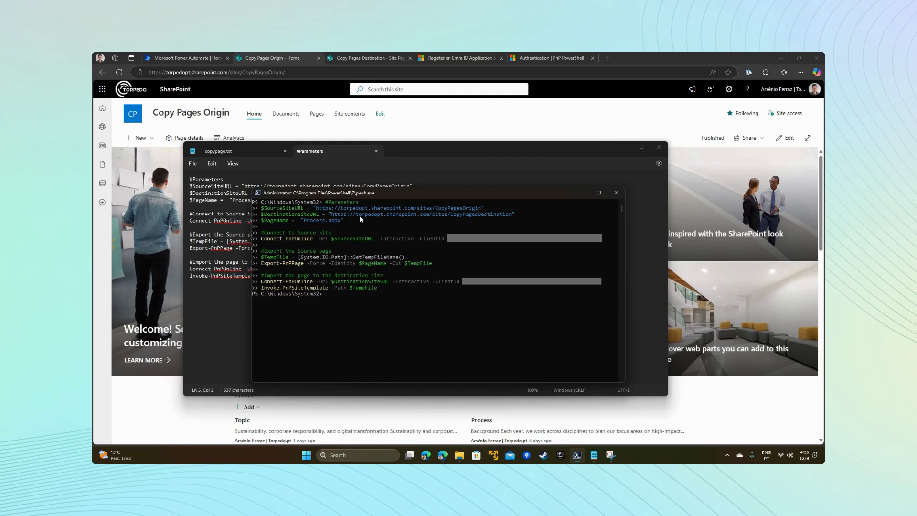
# Step: Open the Process post on Copy Pages Origin and Process.aspx from the reloaded Copy Pages Destination Site Pages library to compare both pages
pyautogui.click(296, 58)
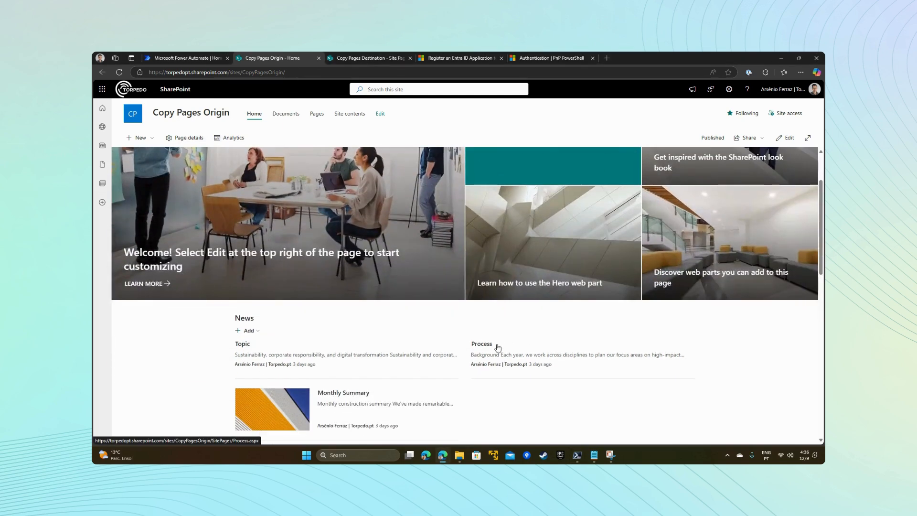
pyautogui.click(480, 347)
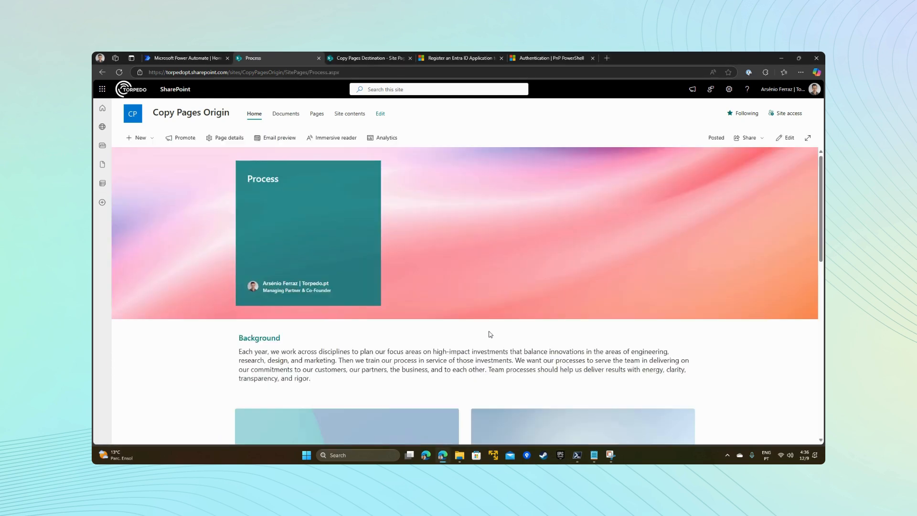
pyautogui.click(343, 59)
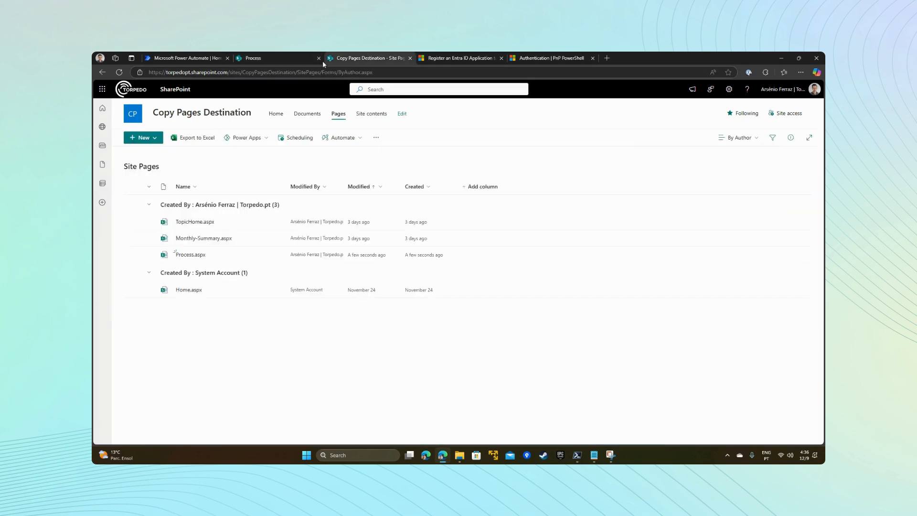
pyautogui.click(265, 73)
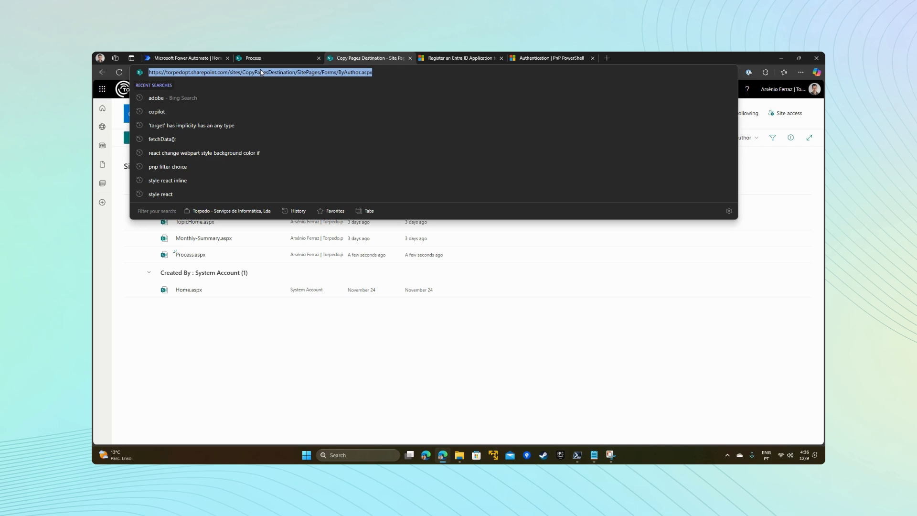
pyautogui.press('Return')
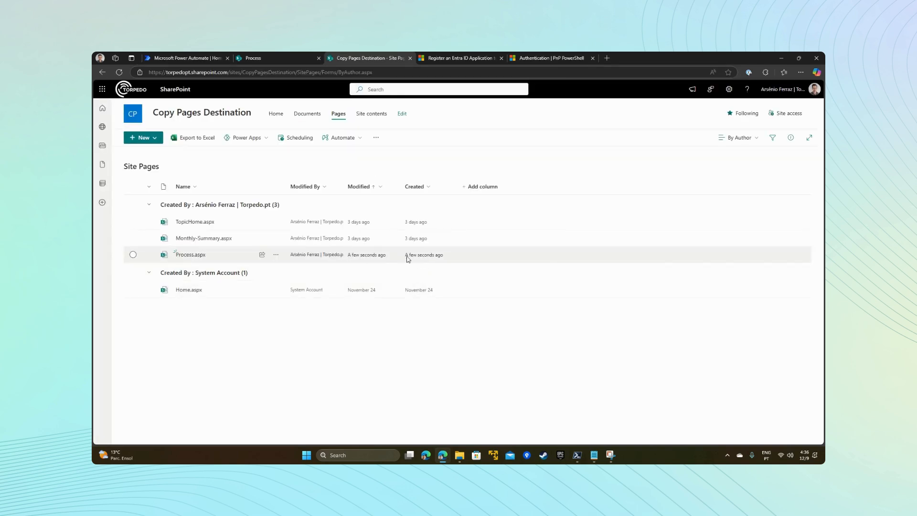
pyautogui.click(183, 257)
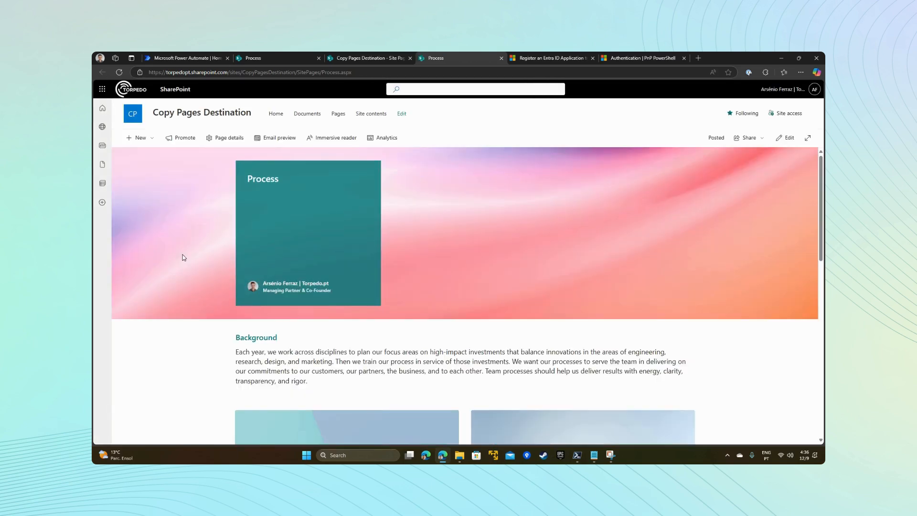
pyautogui.click(302, 63)
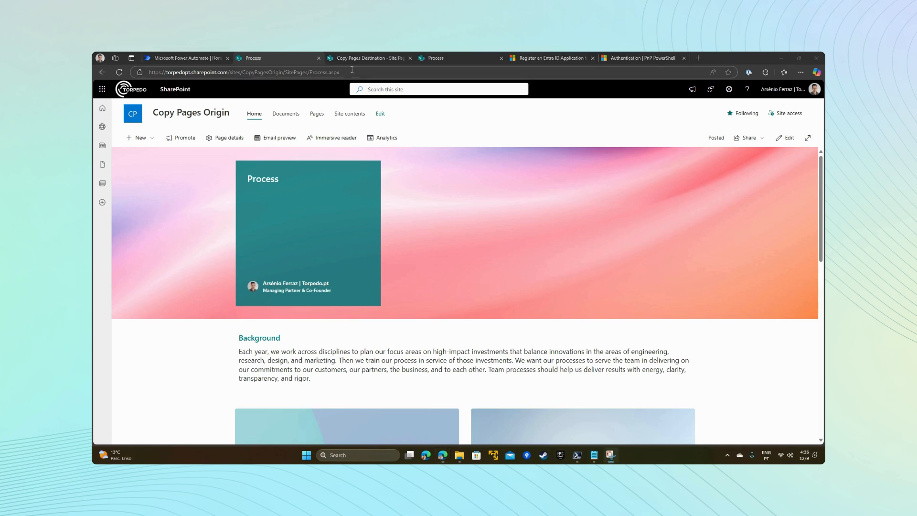
pyautogui.click(581, 458)
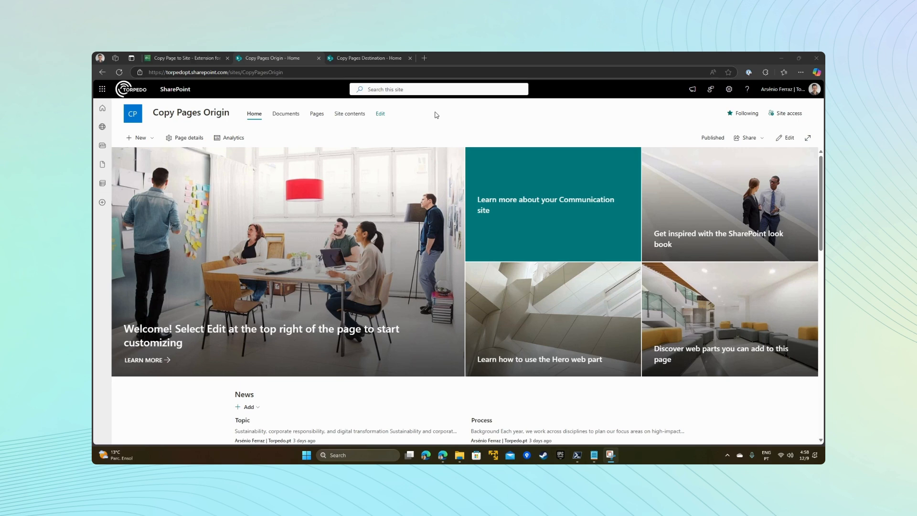
# Step: Open the Site Pages library of Copy Pages Origin and start Copy/Move to site for Topic.aspx
pyautogui.click(351, 114)
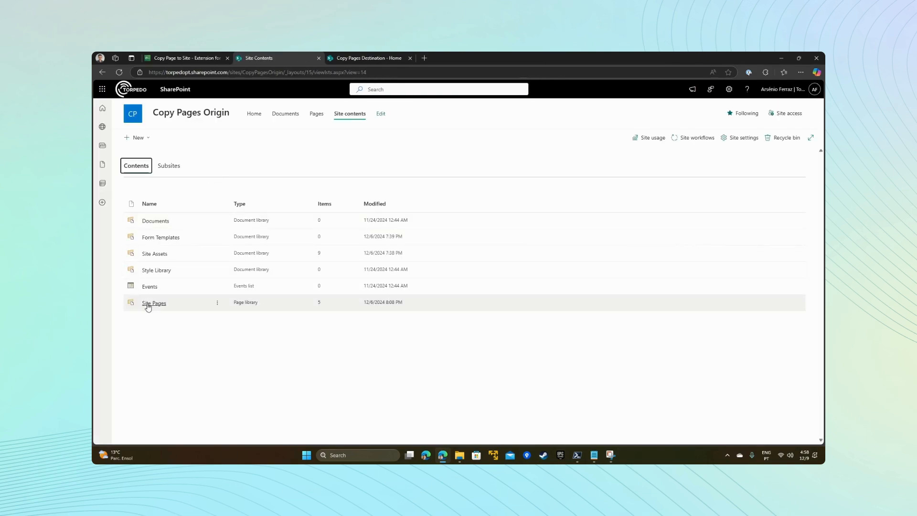
pyautogui.click(150, 304)
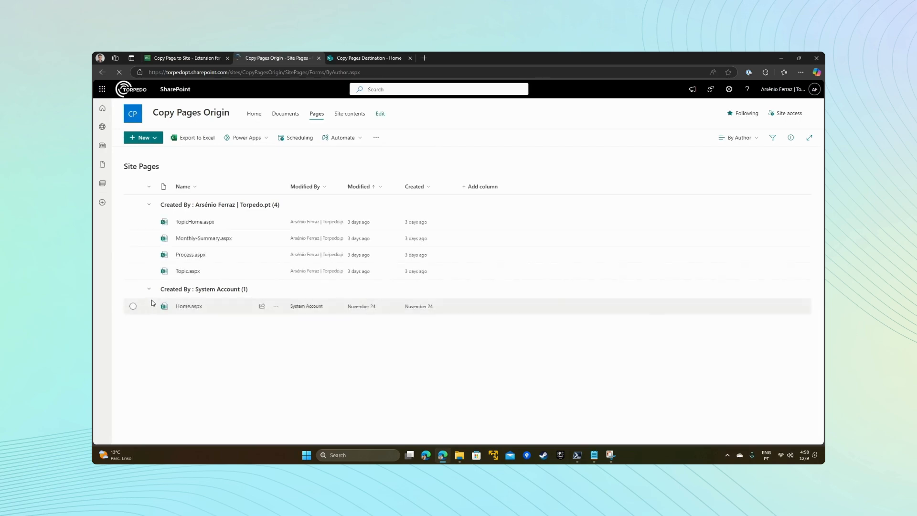
pyautogui.click(134, 271)
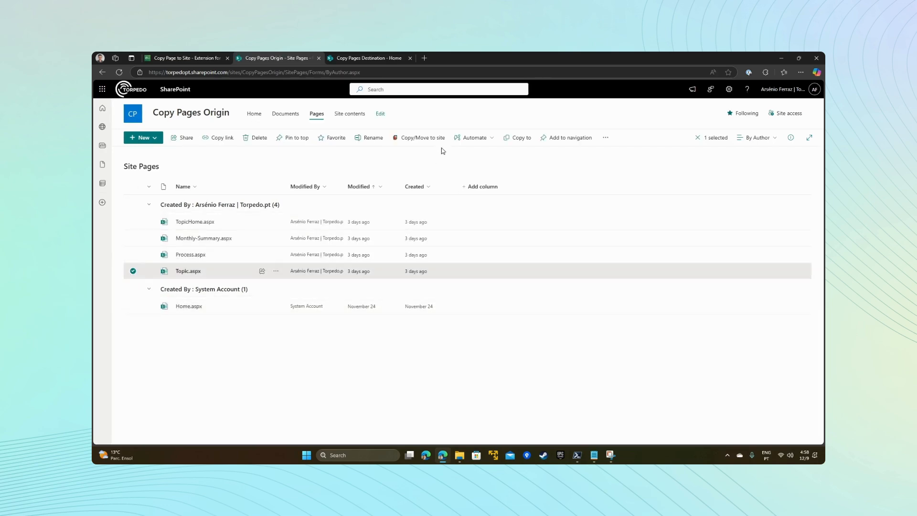
pyautogui.click(410, 138)
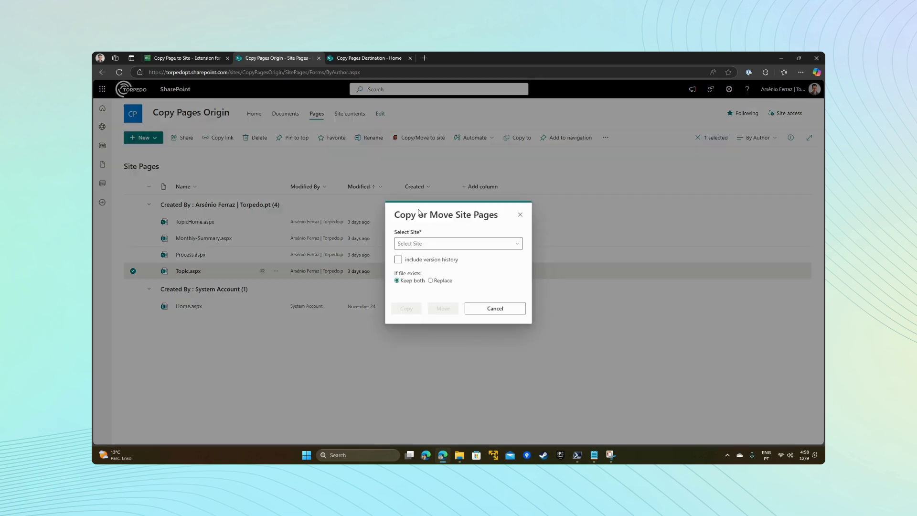
# Step: Copy Topic.aspx to the Copy Pages Destination site with version history included, keeping both files if one exists
pyautogui.click(412, 246)
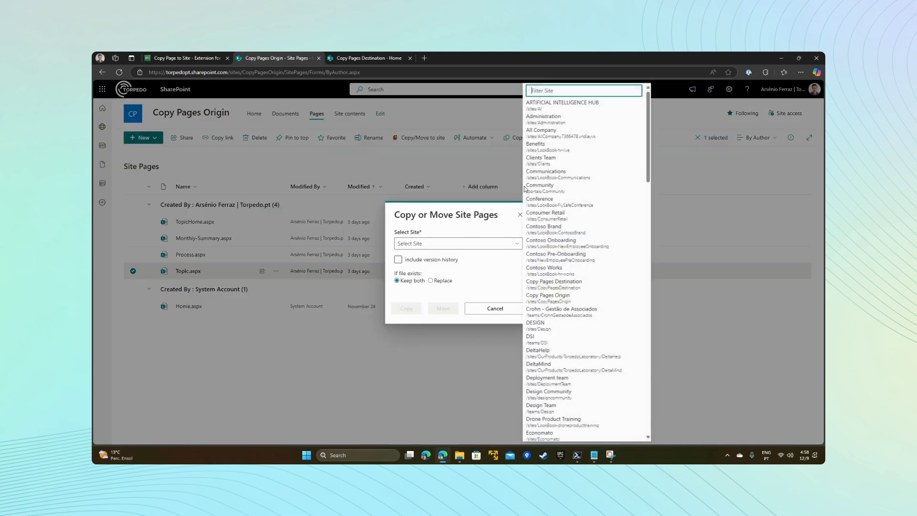
pyautogui.click(553, 88)
pyautogui.write('e')
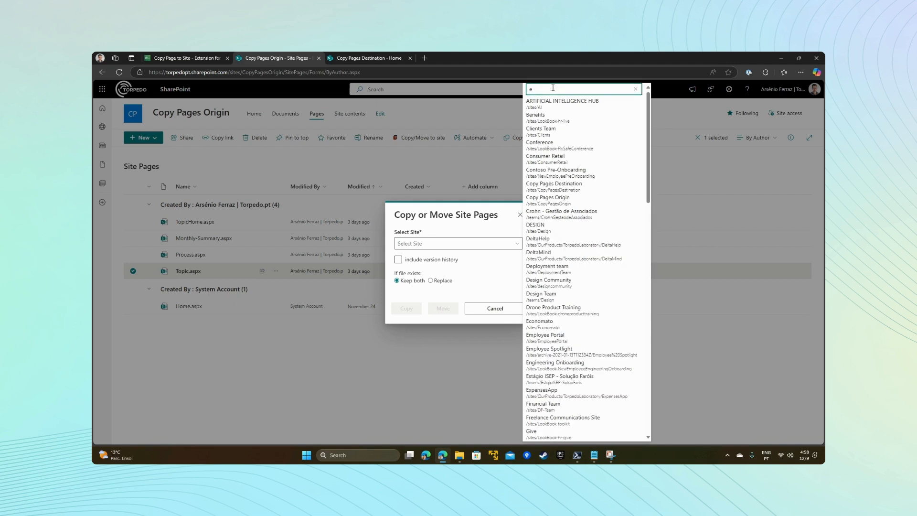
pyautogui.press('BackSpace')
pyautogui.write('des')
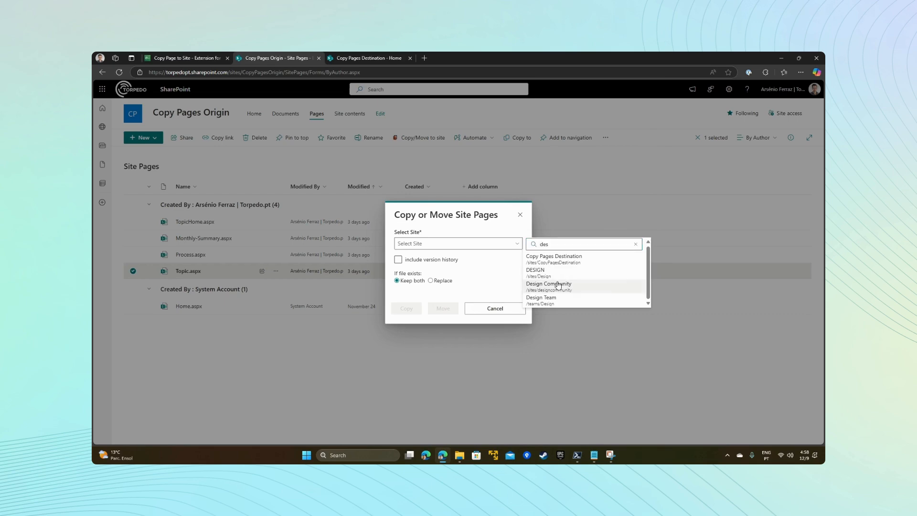
pyautogui.click(555, 258)
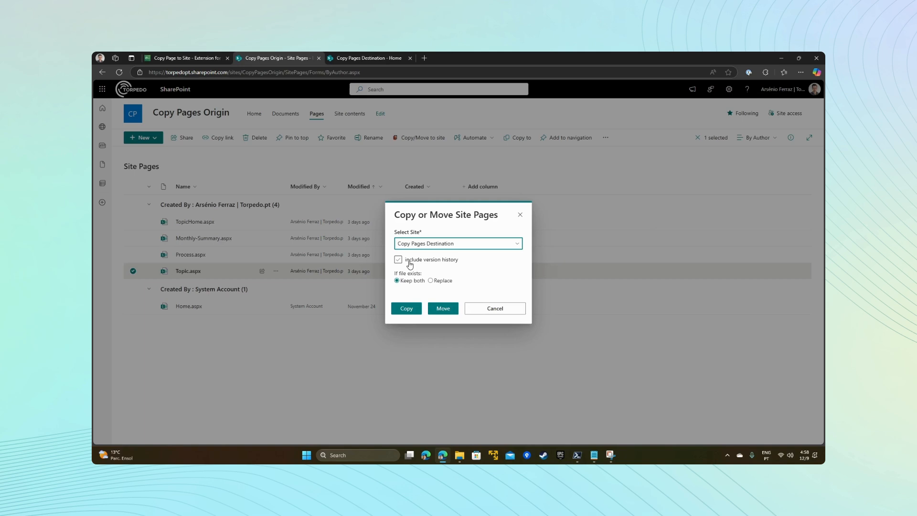
pyautogui.click(429, 265)
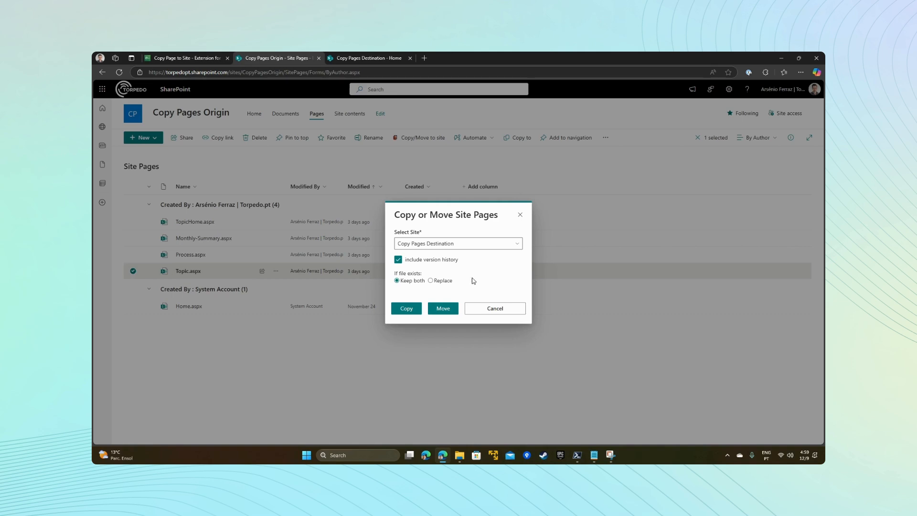
pyautogui.click(405, 309)
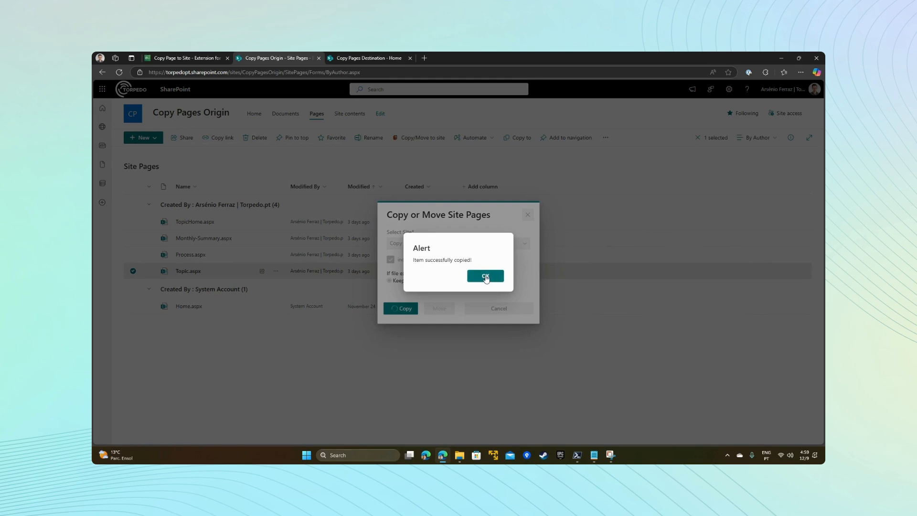
pyautogui.click(485, 276)
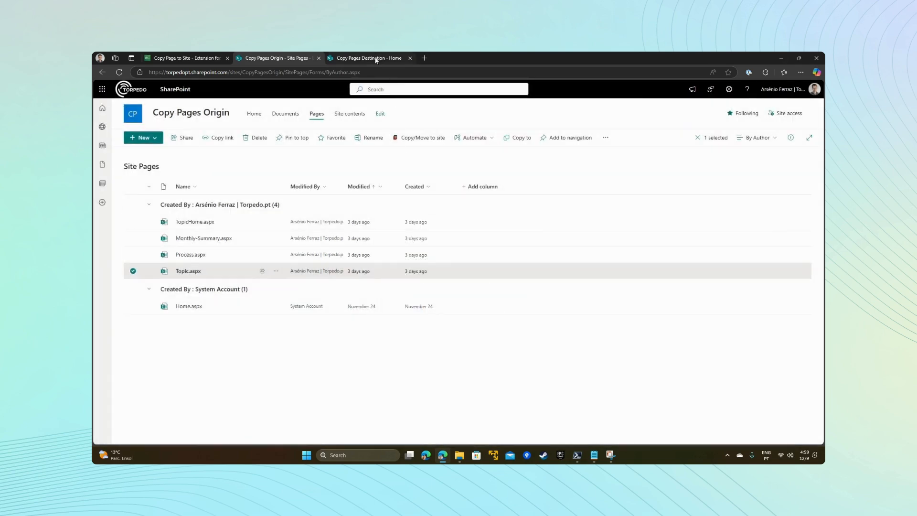
# Step: Open the Site Pages library of Copy Pages Destination from its site contents and check for the copied Topic.aspx
pyautogui.click(376, 59)
pyautogui.click(372, 114)
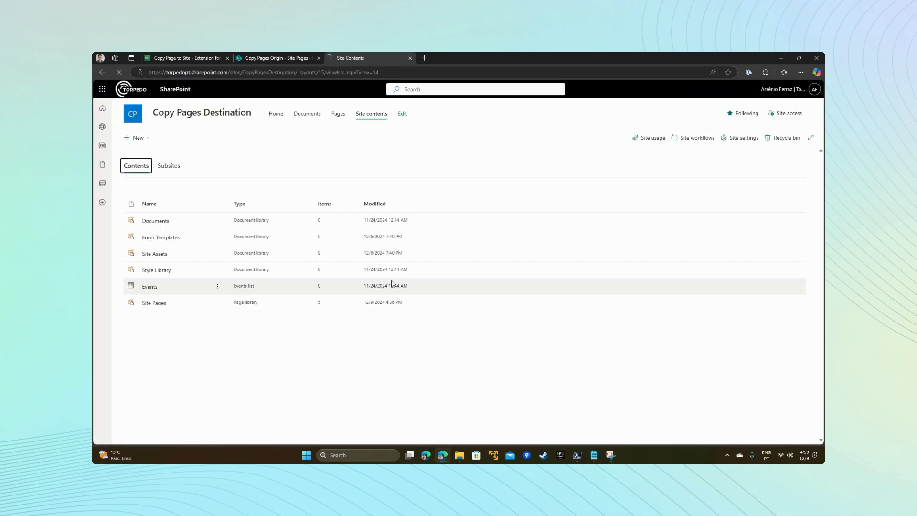
pyautogui.click(154, 302)
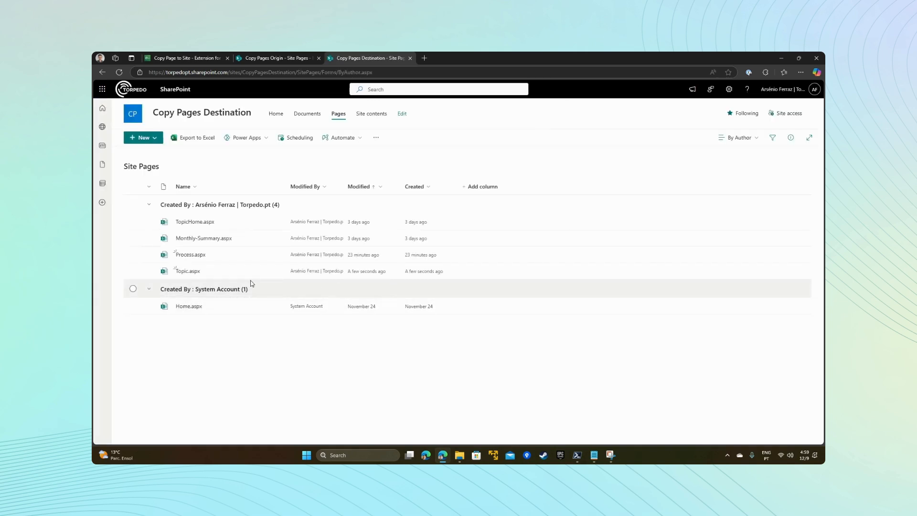
pyautogui.click(468, 275)
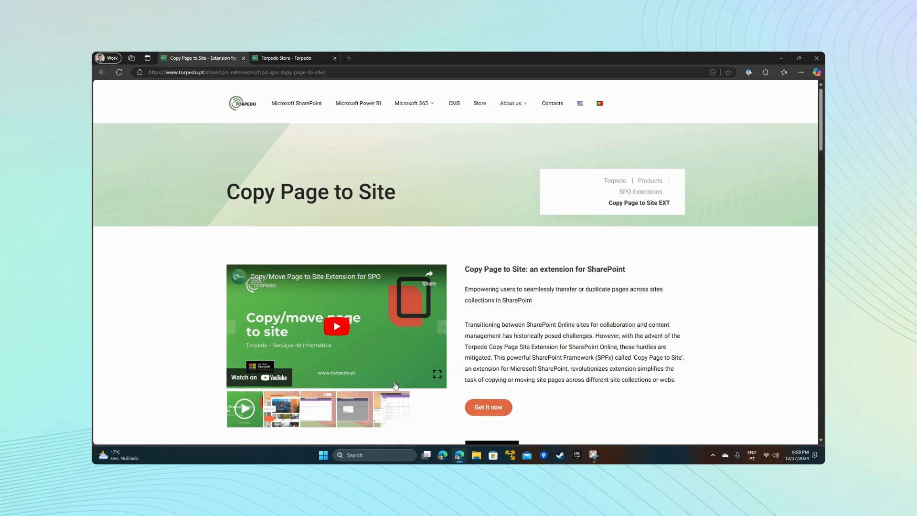
# Step: Examine the Copy Page to Site product page down to its documentation links, and view the extension's plans and pricing on AppSource
pyautogui.click(388, 413)
pyautogui.scroll(-10, 387, 414)
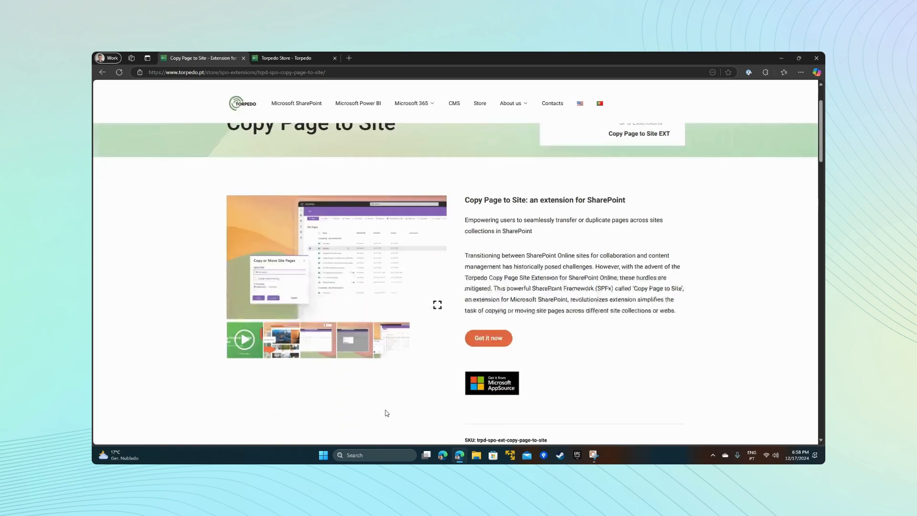
pyautogui.scroll(-1, 334, 401)
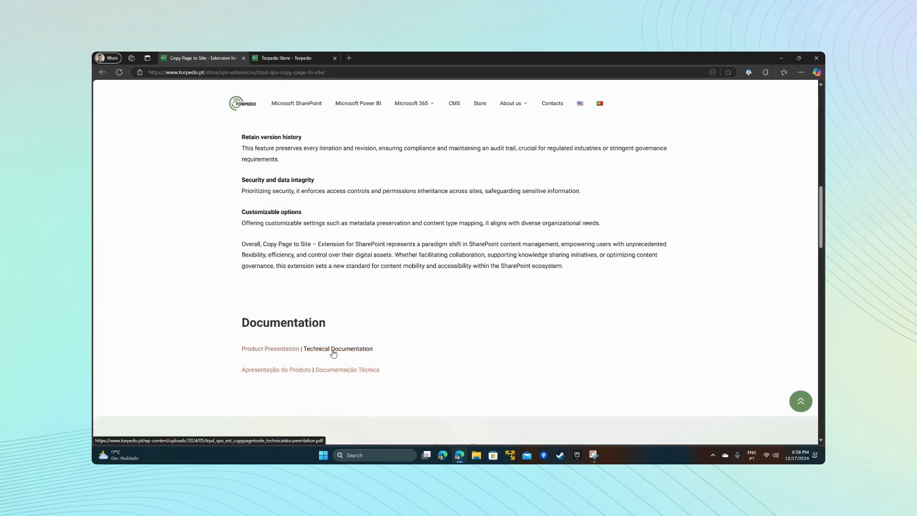
pyautogui.scroll(11, 334, 352)
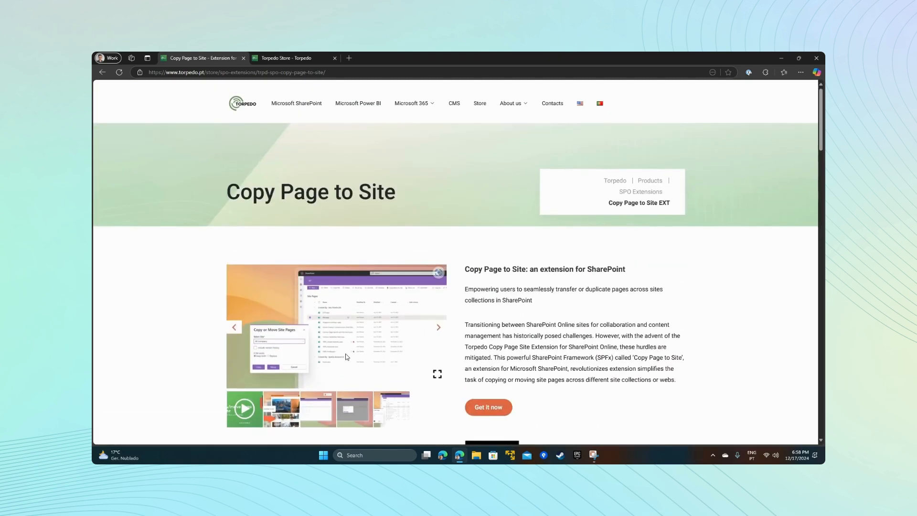
pyautogui.click(482, 409)
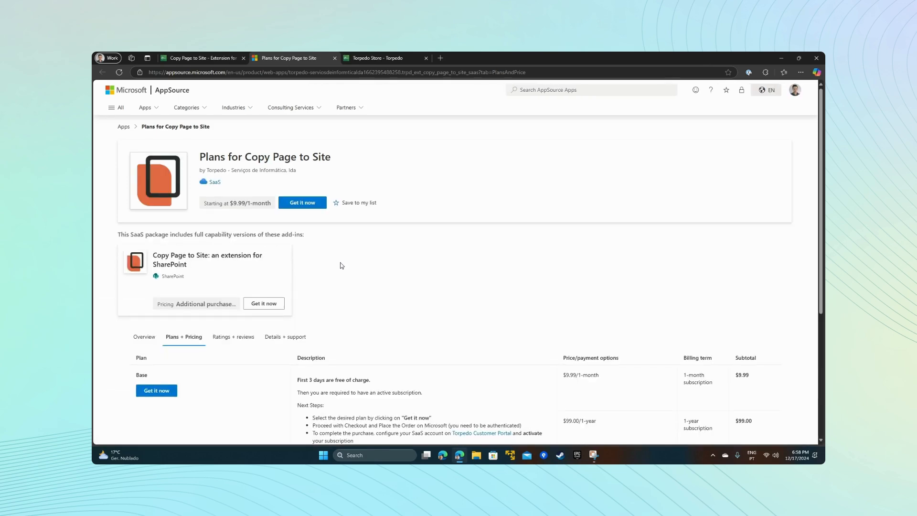
pyautogui.scroll(-2, 342, 325)
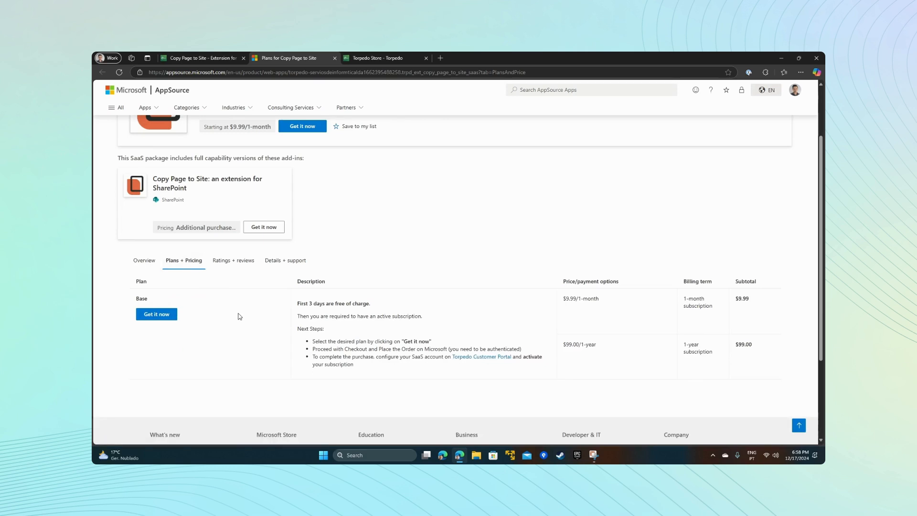
# Step: Browse the Torpedo Store catalogue down to the Copy Page to Site EXT product
pyautogui.click(377, 61)
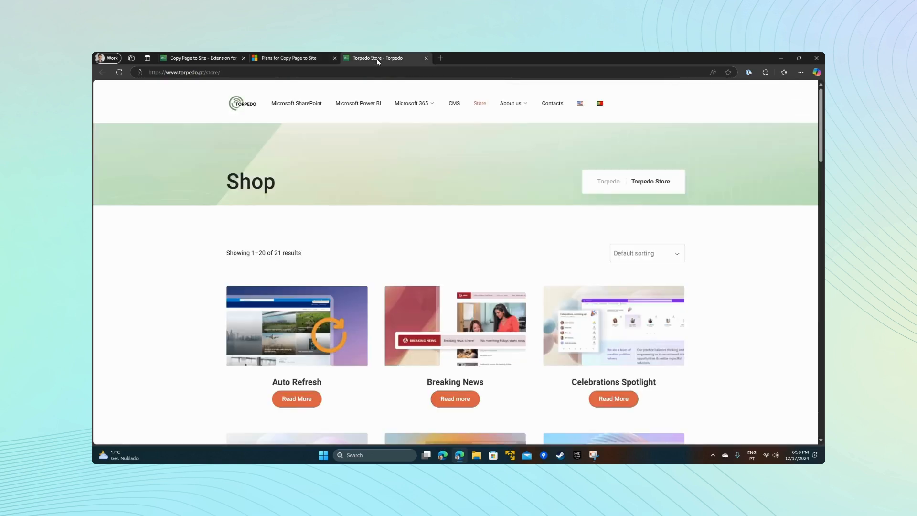
pyautogui.scroll(-2, 362, 335)
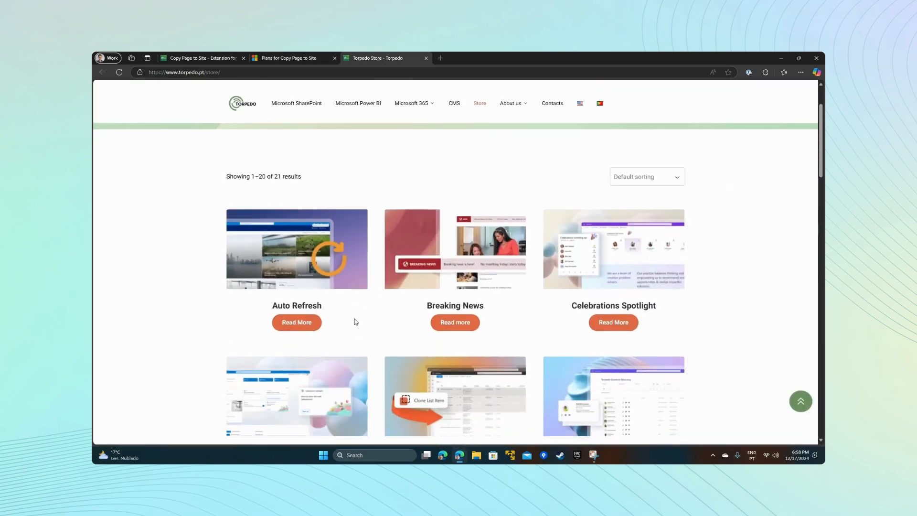
pyautogui.scroll(-5, 354, 321)
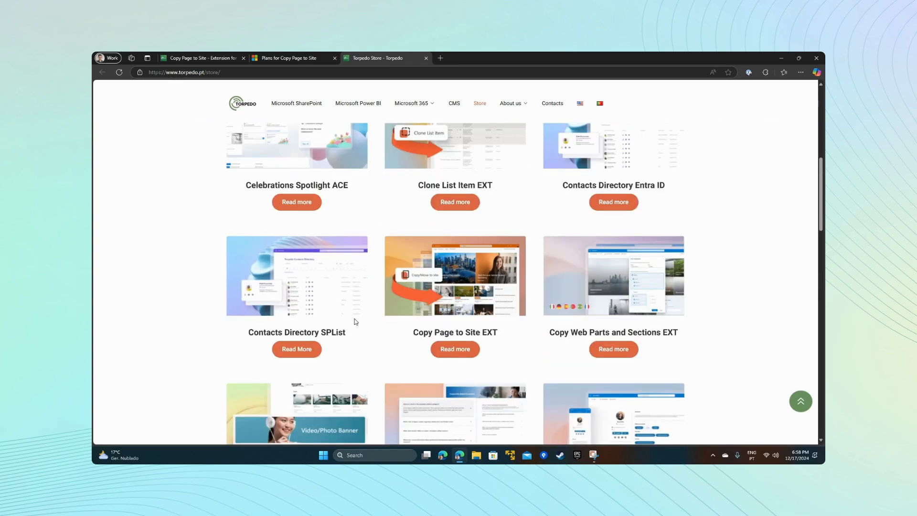